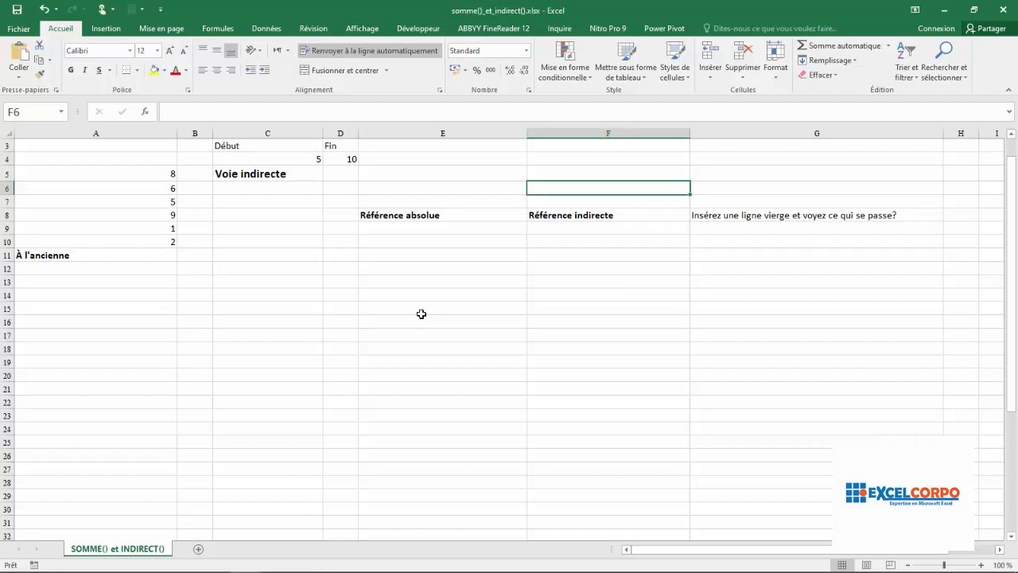
Enter =SOMME(A5:A10) in cell A12, under the "À l'ancienne" heading, to total the column A values.
{"action": "left_click_drag", "start_coordinate": [156, 174], "coordinate": [156, 241]}
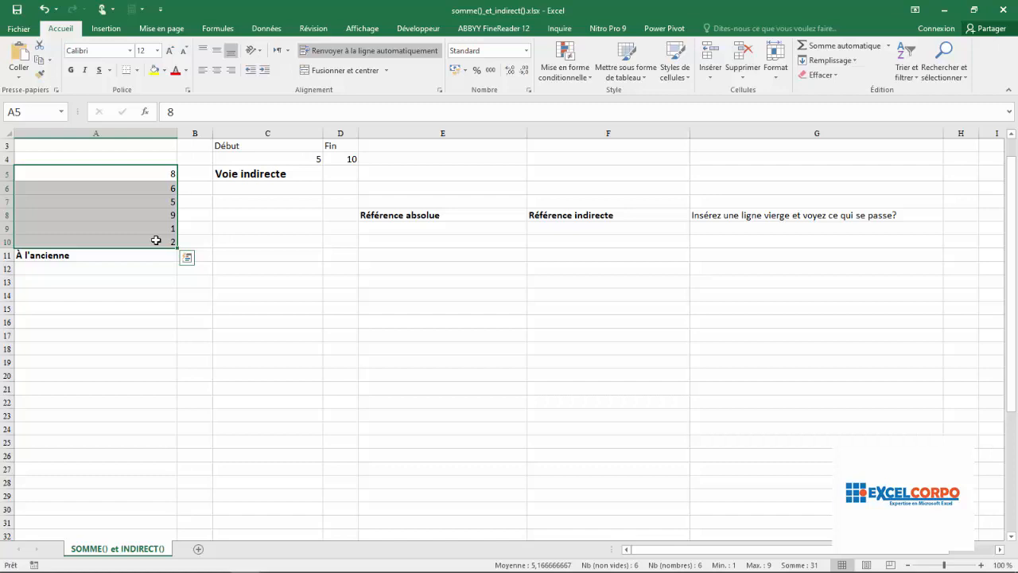
{"action": "left_click", "coordinate": [130, 279]}
{"action": "left_click", "coordinate": [128, 267]}
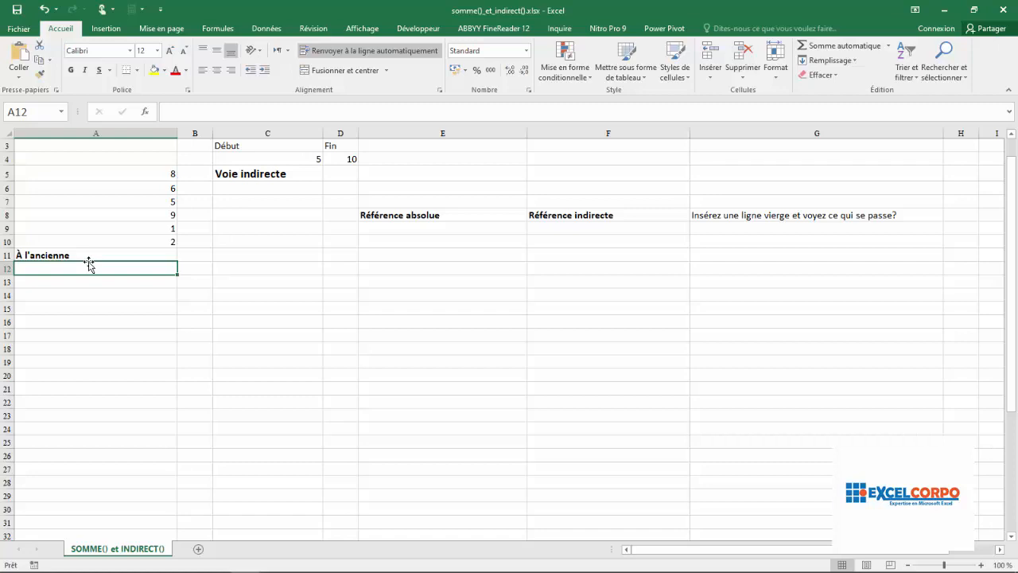
{"action": "type", "text": "=somm"}
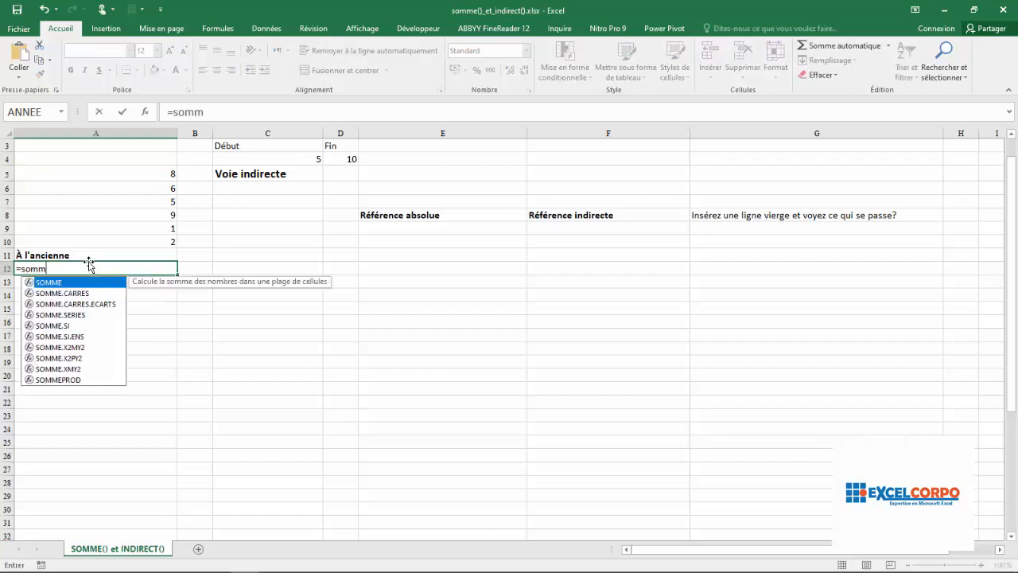
{"action": "double_click", "coordinate": [58, 283]}
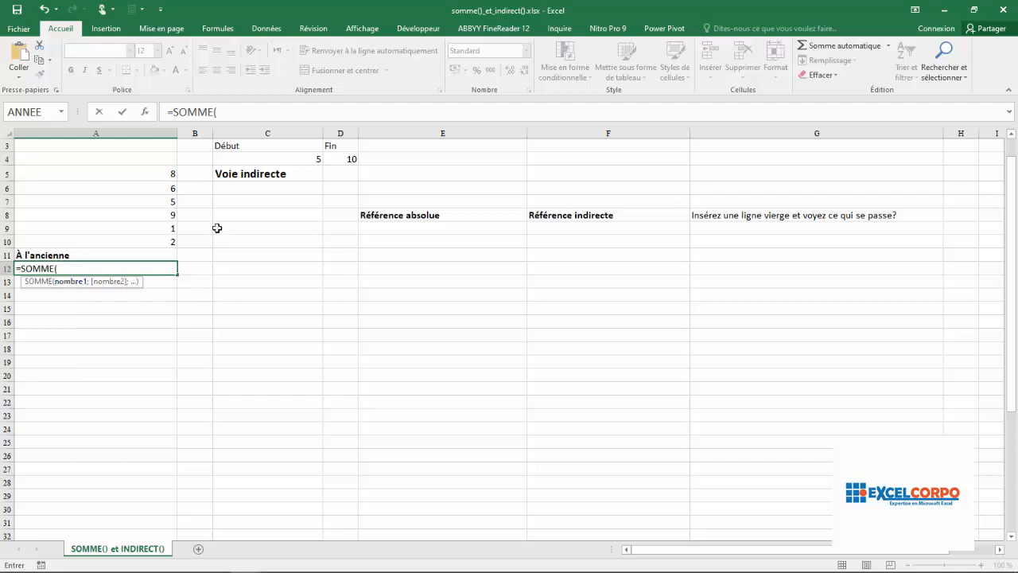
{"action": "left_click_drag", "start_coordinate": [164, 172], "coordinate": [163, 241]}
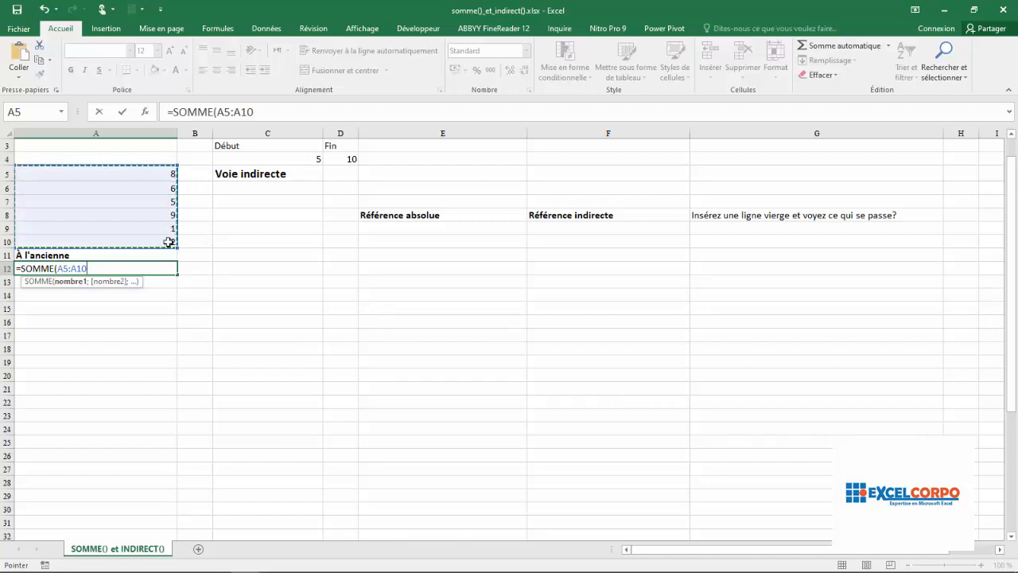
{"action": "type", "text": ")"}
{"action": "key", "text": "Return"}
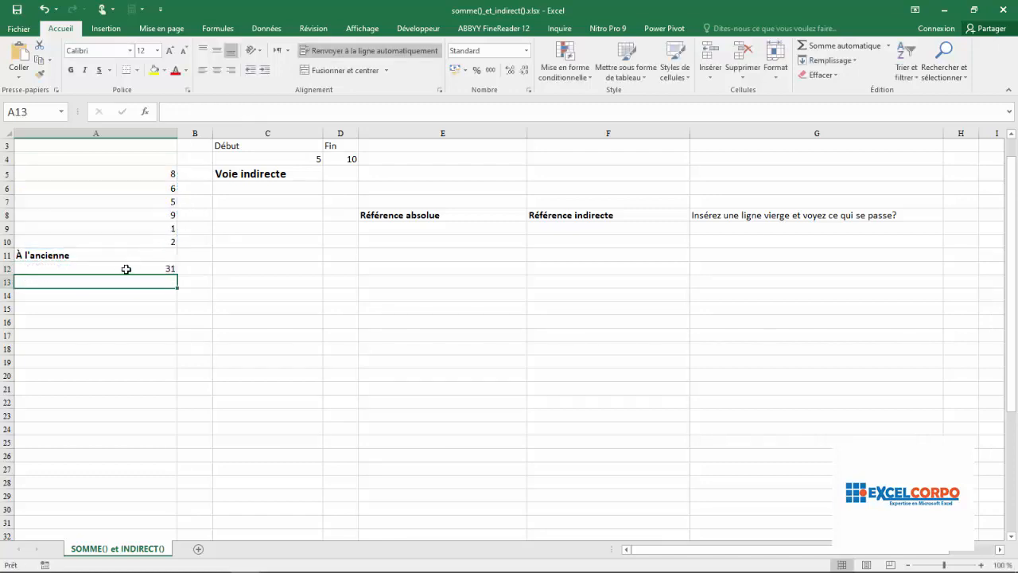
{"action": "left_click", "coordinate": [93, 268]}
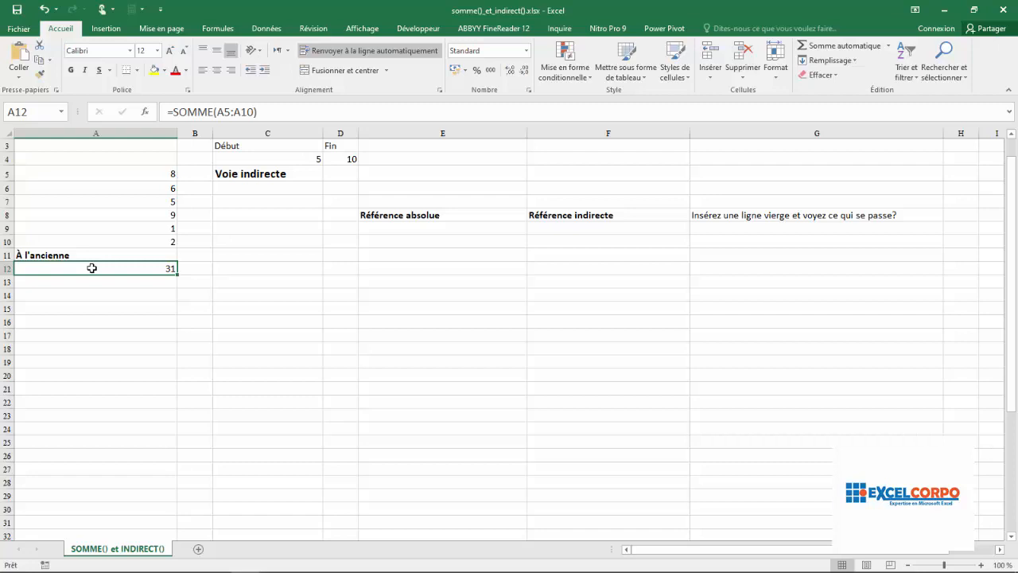
Enter =SOMME($A$5:$A$10) in cell E9, under "Référence absolue", using absolute references for the range.
{"action": "left_click", "coordinate": [389, 225]}
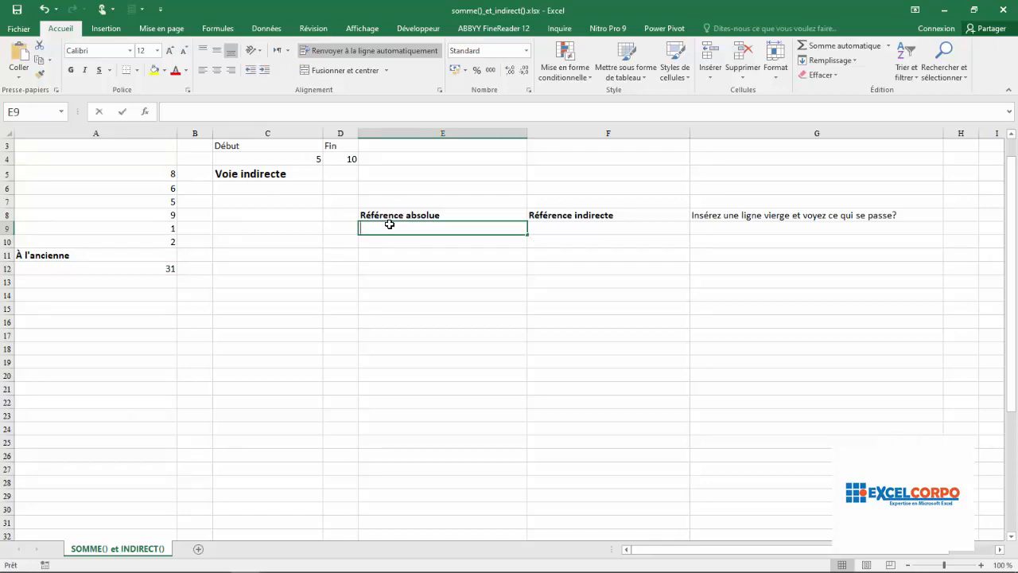
{"action": "type", "text": "=somm"}
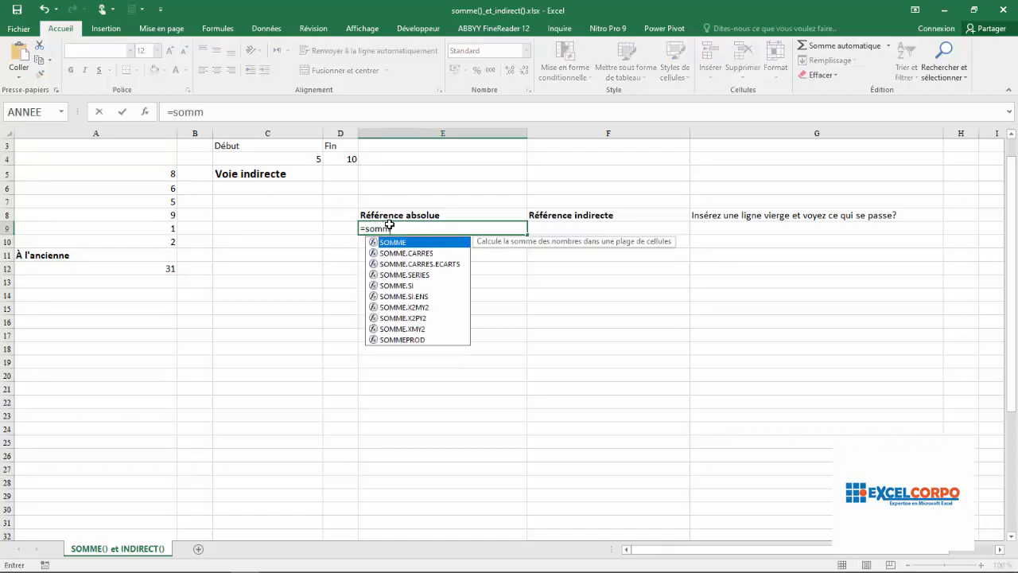
{"action": "key", "text": "Tab"}
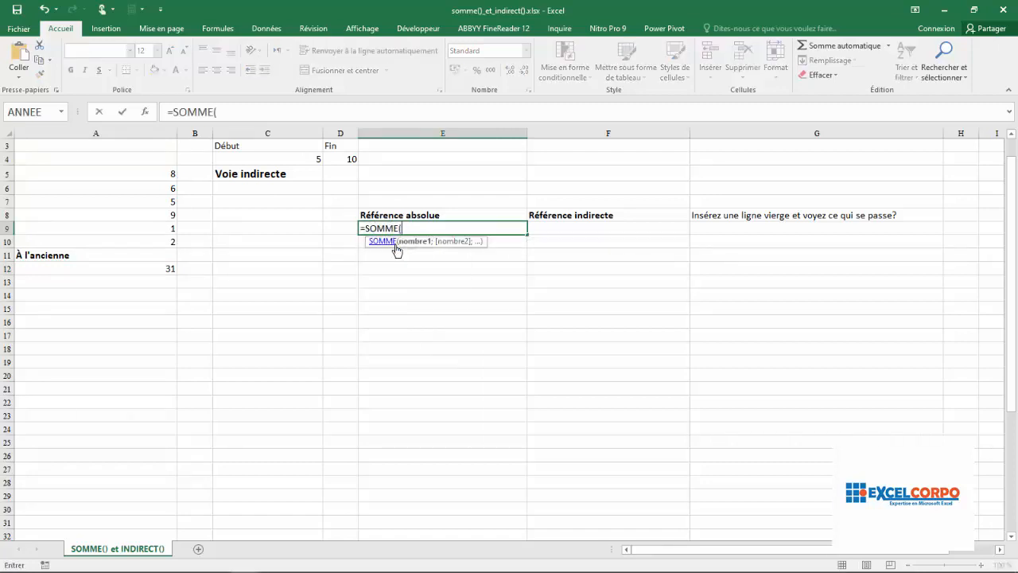
{"action": "left_click_drag", "start_coordinate": [156, 176], "coordinate": [157, 239]}
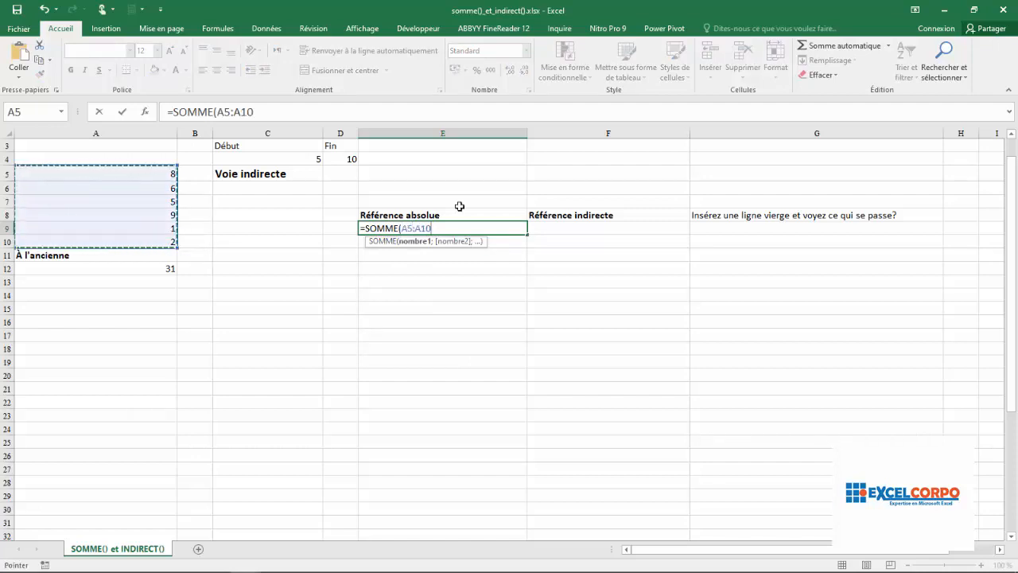
{"action": "key", "text": "F4"}
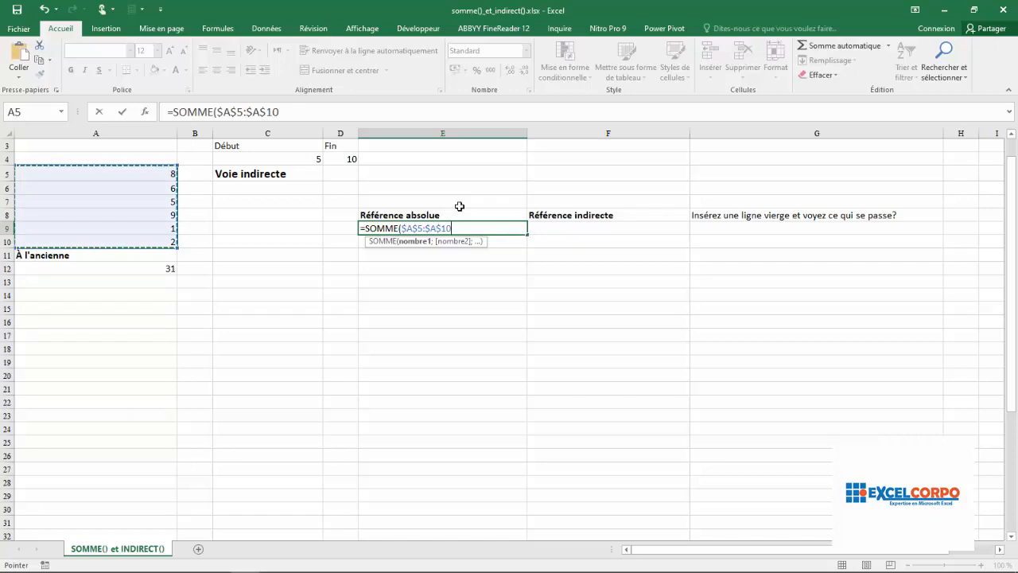
{"action": "key", "text": "Return"}
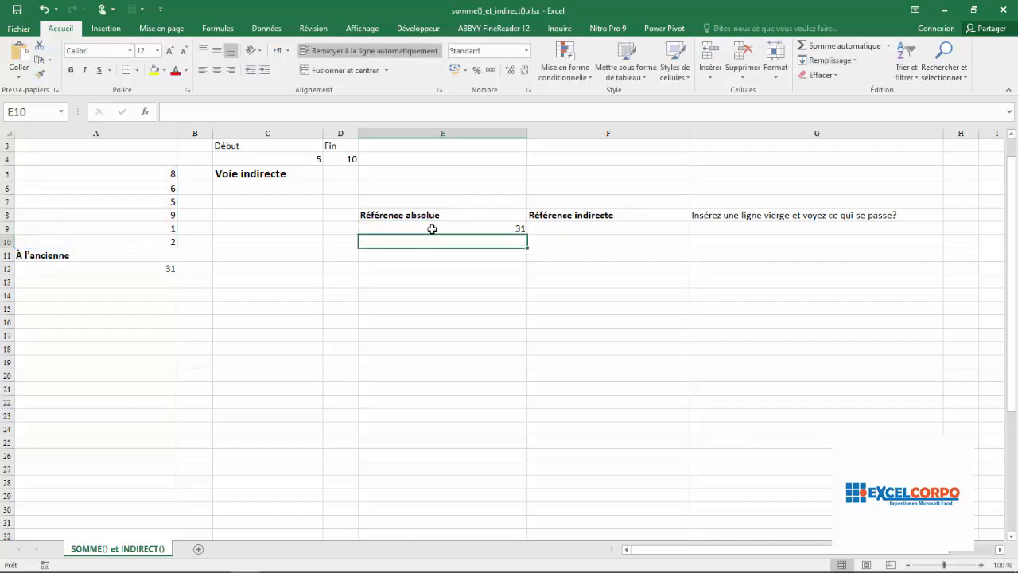
{"action": "left_click", "coordinate": [432, 229]}
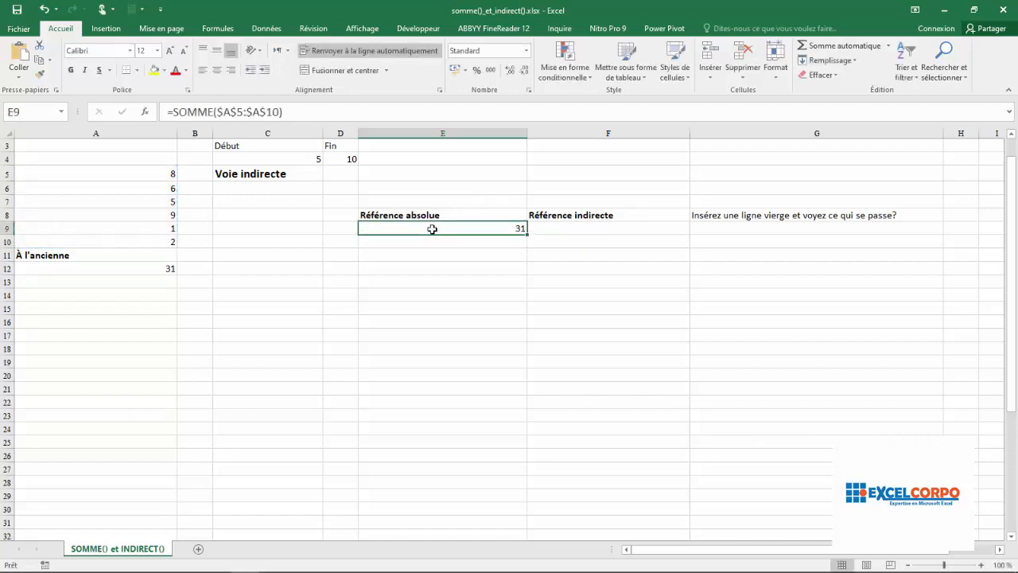
Insert a blank row at row 7, inside the summed range in column A.
{"action": "left_click", "coordinate": [121, 263]}
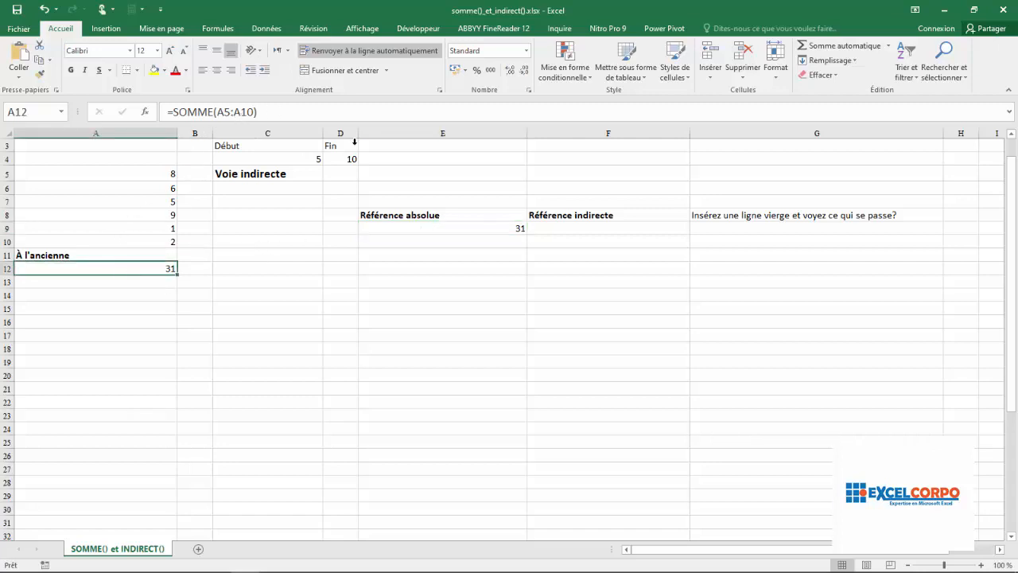
{"action": "left_click", "coordinate": [423, 227]}
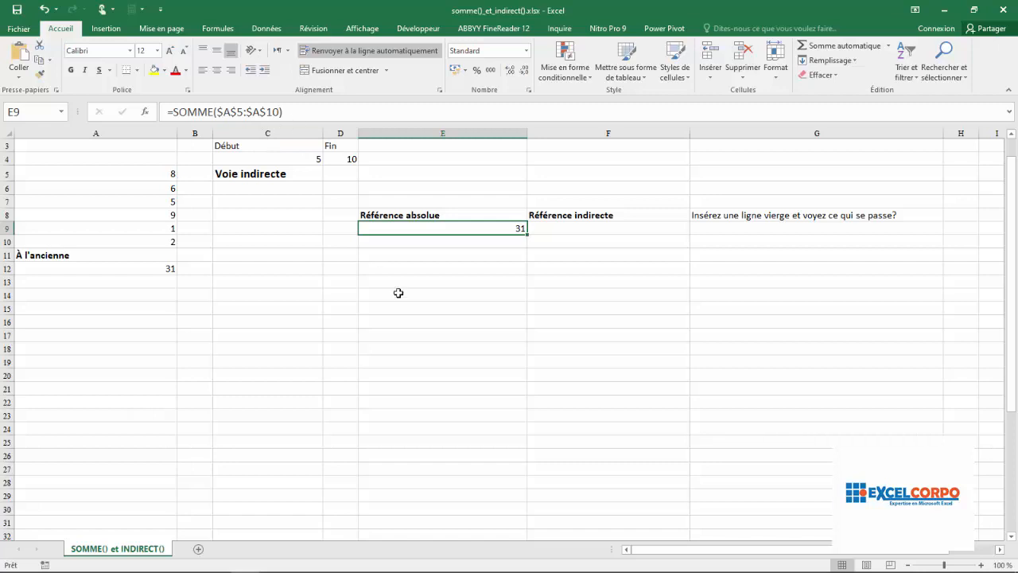
{"action": "left_click_drag", "start_coordinate": [143, 173], "coordinate": [146, 238]}
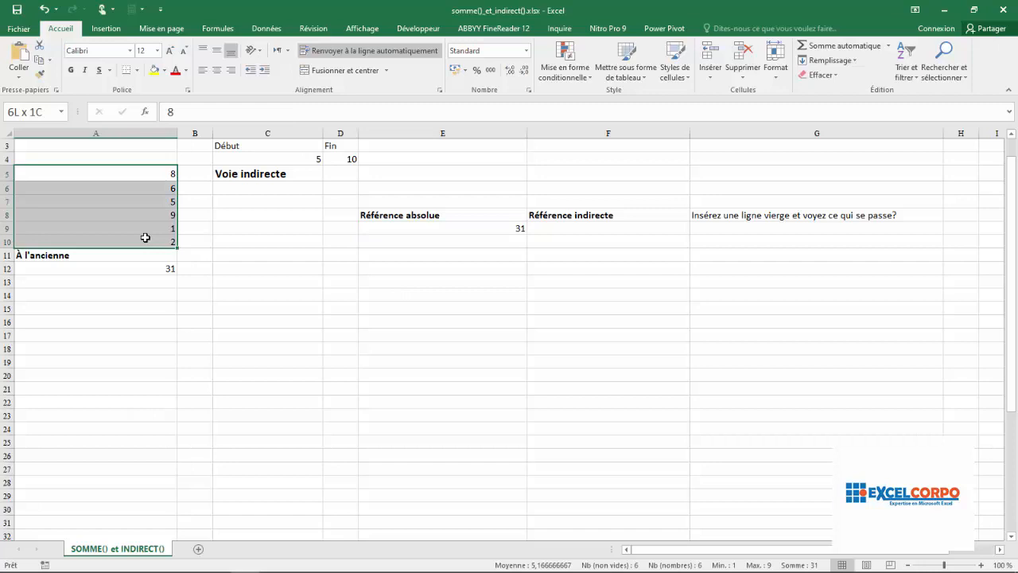
{"action": "left_click", "coordinate": [8, 202]}
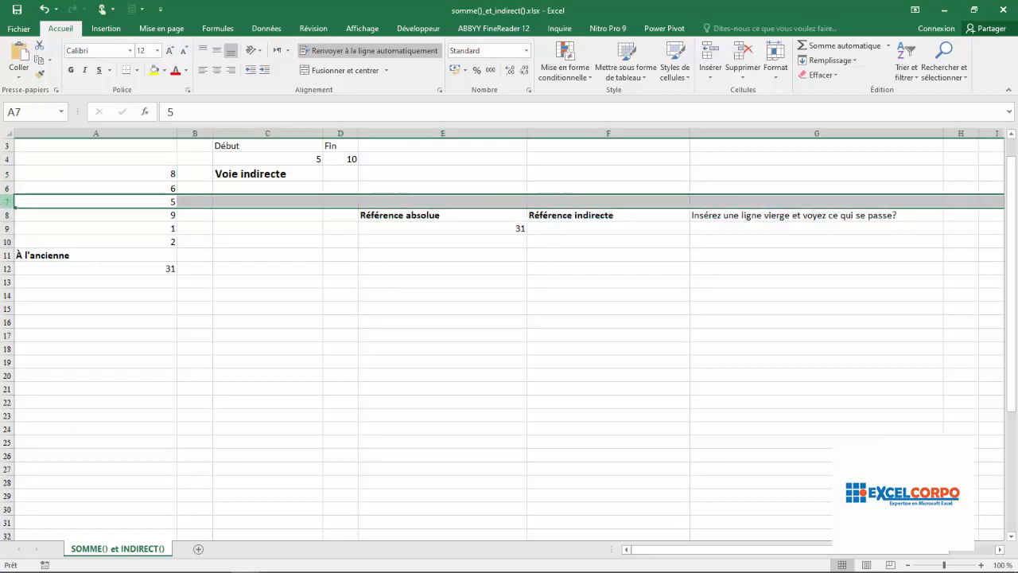
{"action": "right_click", "coordinate": [8, 203]}
{"action": "left_click", "coordinate": [49, 294]}
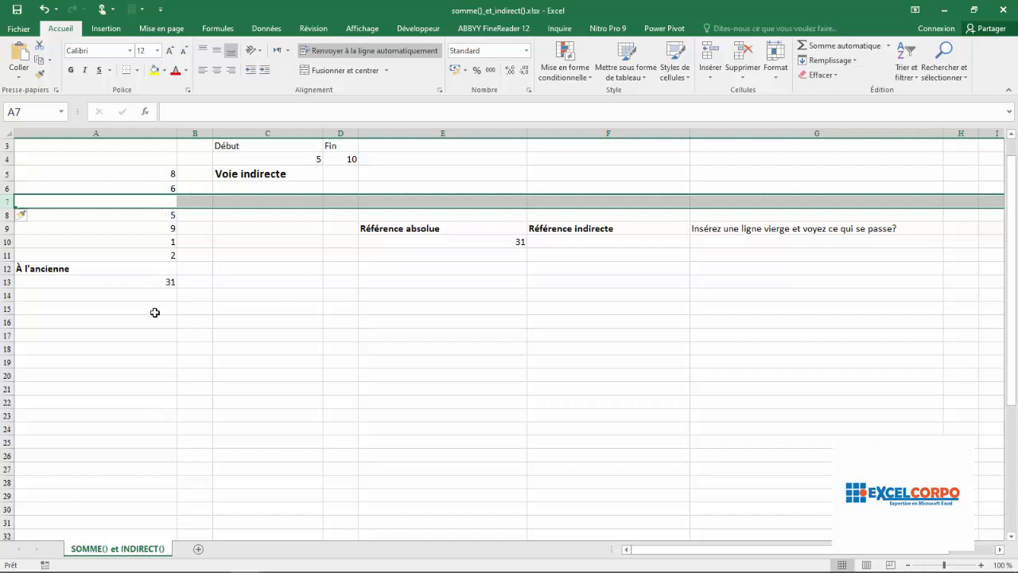
Examine how the inserted row affects the ranges in the SOMME formulas of cells A13 and E10.
{"action": "left_click", "coordinate": [159, 282]}
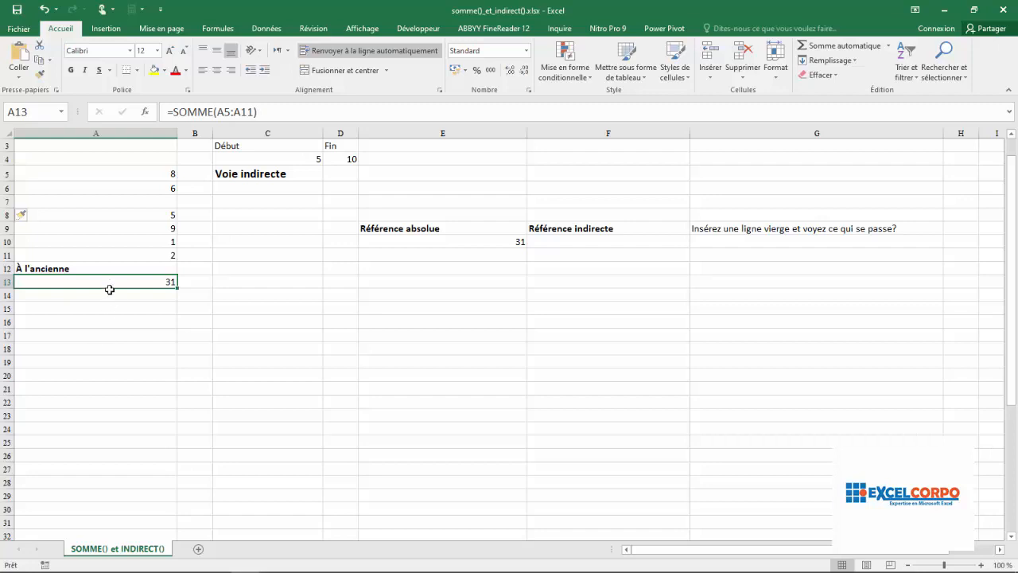
{"action": "left_click_drag", "start_coordinate": [254, 111], "coordinate": [217, 111]}
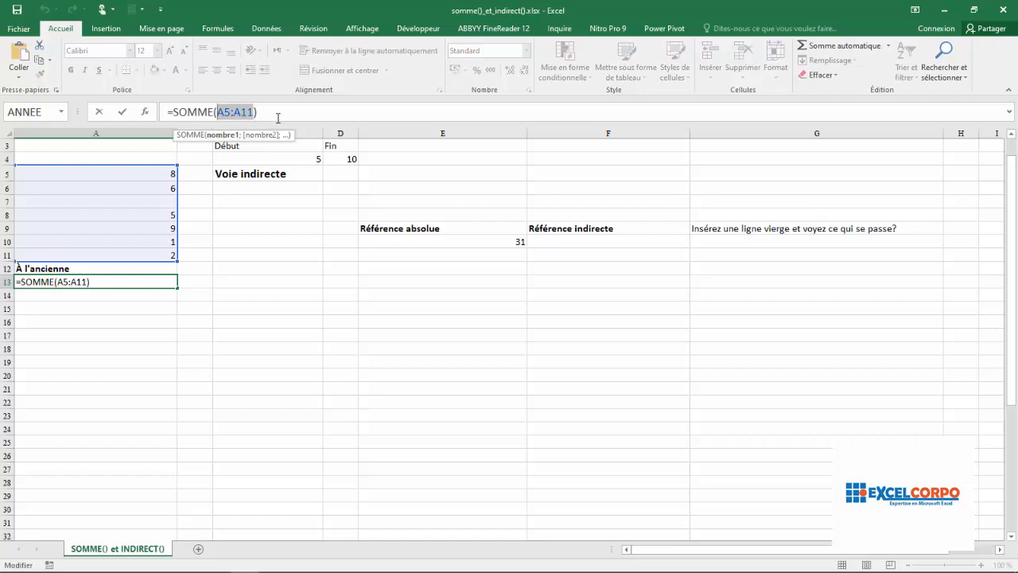
{"action": "key", "text": "Return"}
{"action": "left_click", "coordinate": [485, 242]}
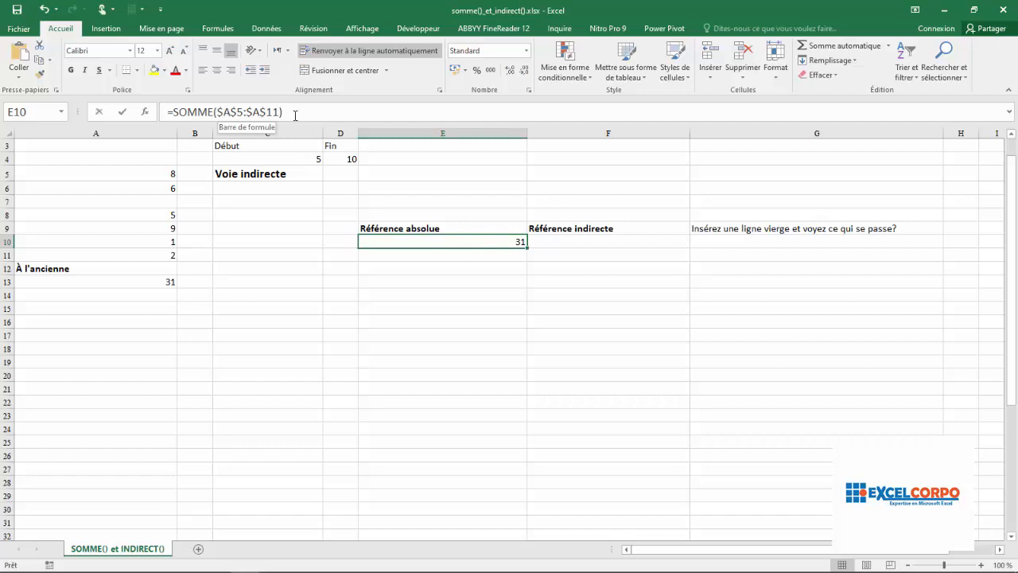
{"action": "left_click", "coordinate": [295, 116]}
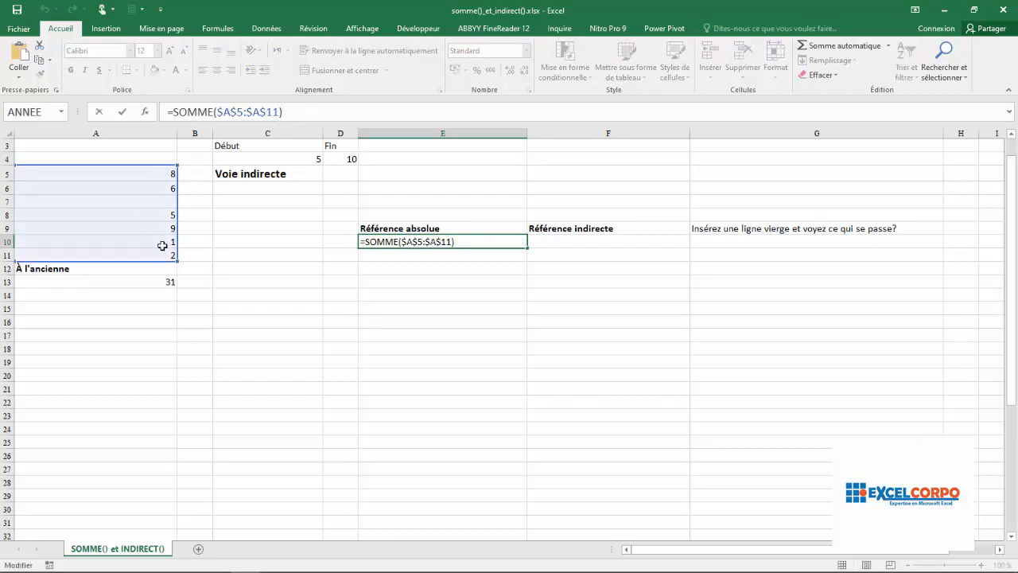
{"action": "key", "text": "Return"}
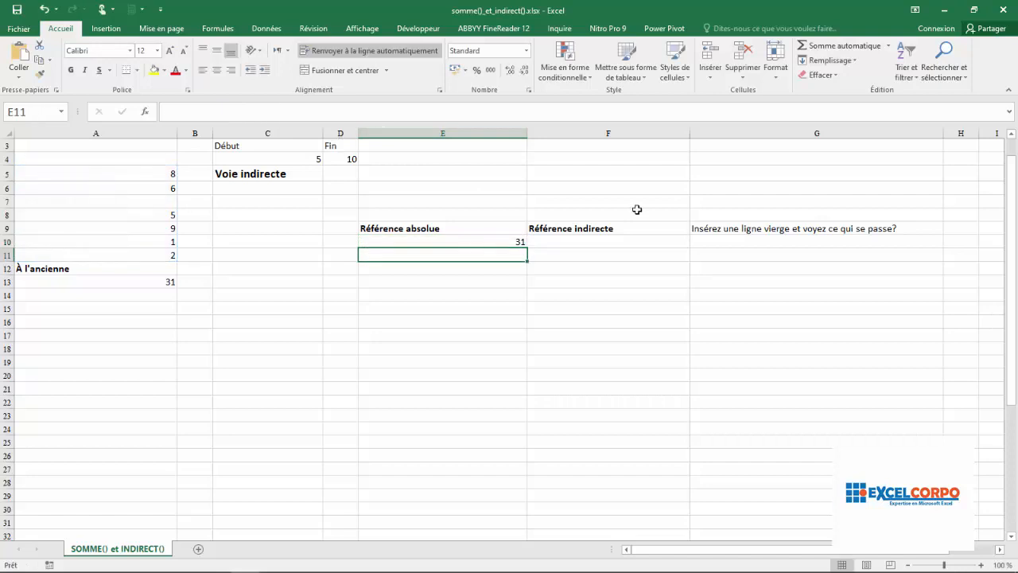
{"action": "left_click", "coordinate": [71, 206]}
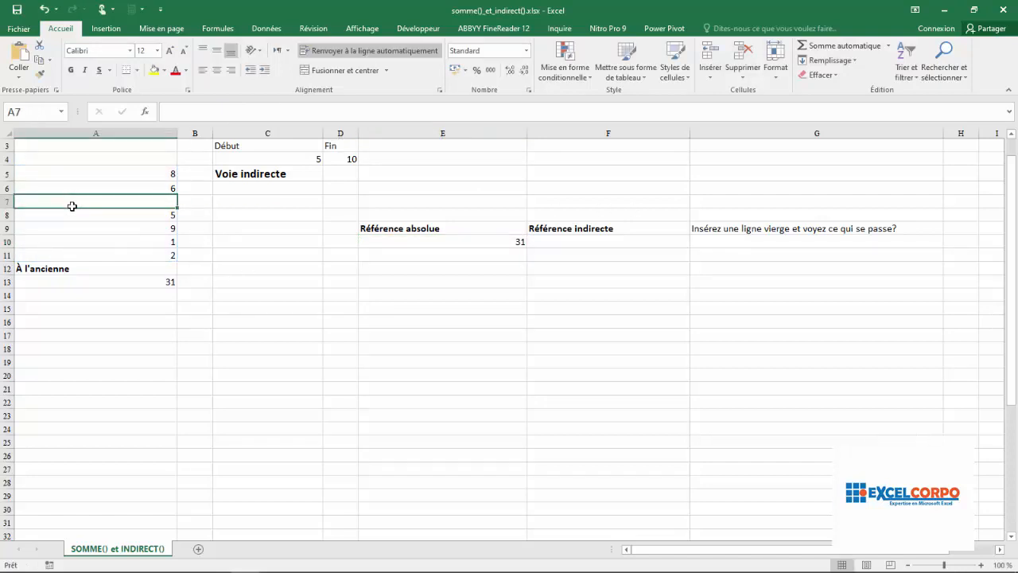
{"action": "left_click", "coordinate": [148, 284]}
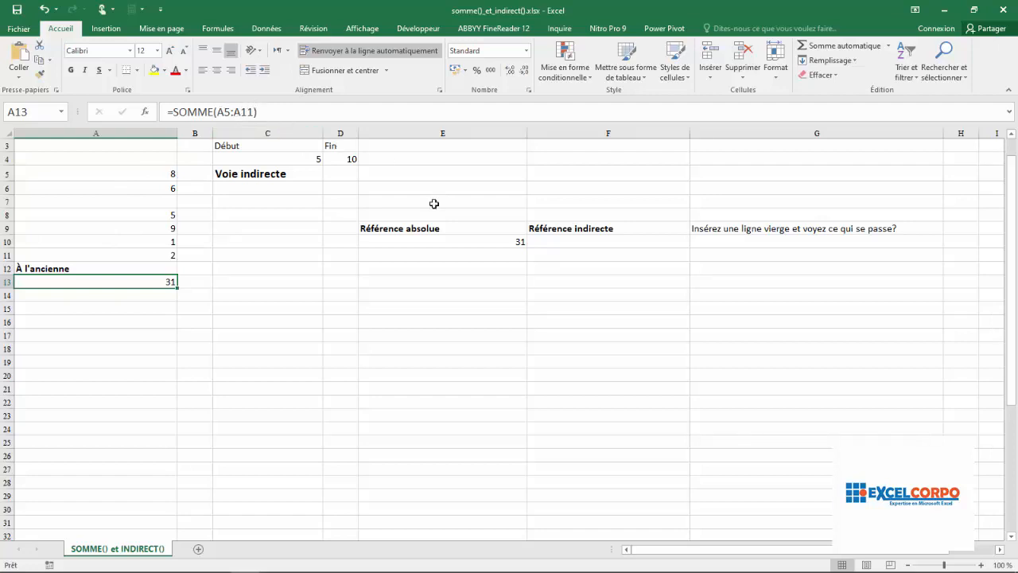
{"action": "left_click", "coordinate": [420, 241]}
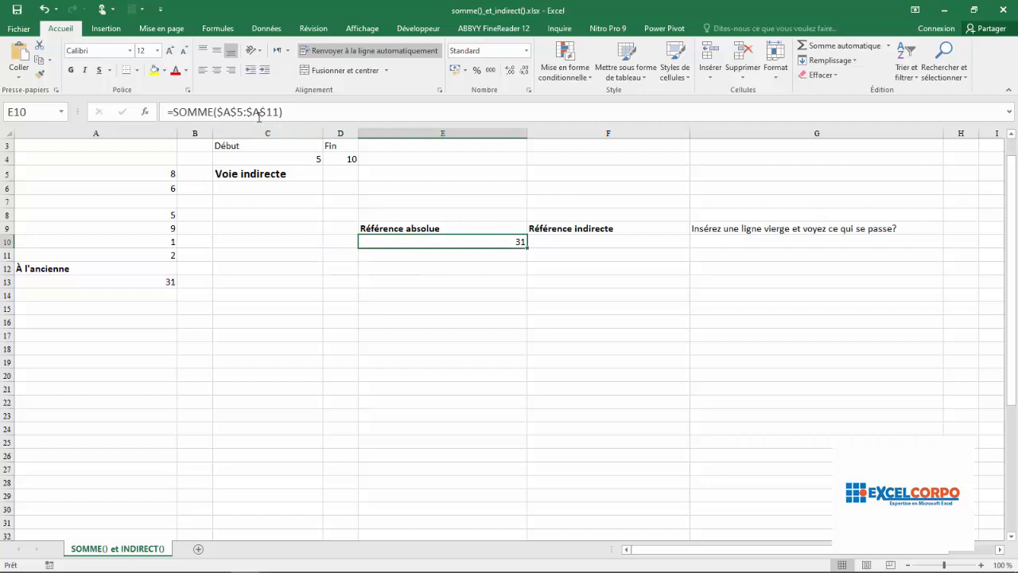
{"action": "left_click", "coordinate": [151, 283]}
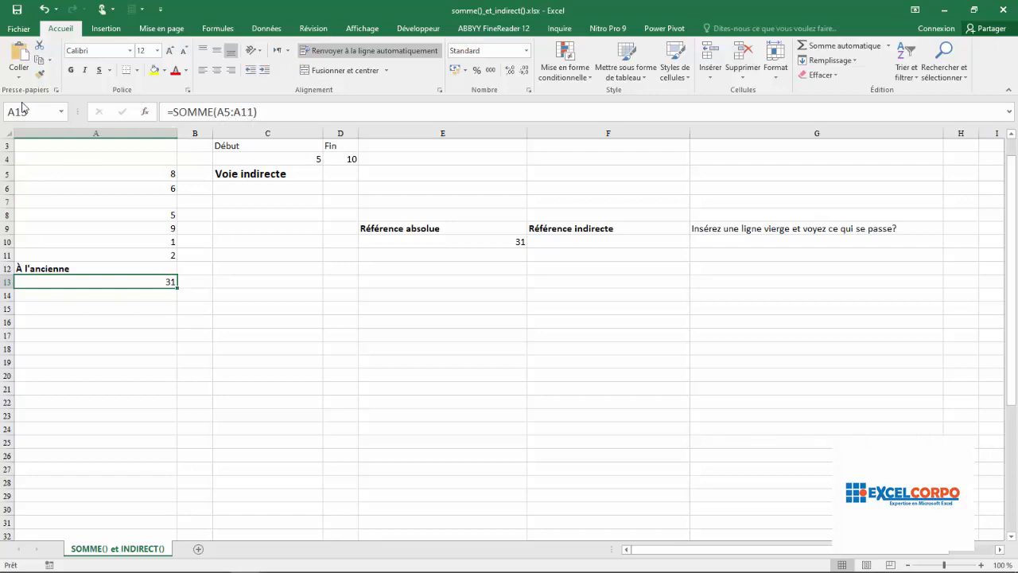
Delete the blank row 7 from the summed range.
{"action": "left_click", "coordinate": [7, 201]}
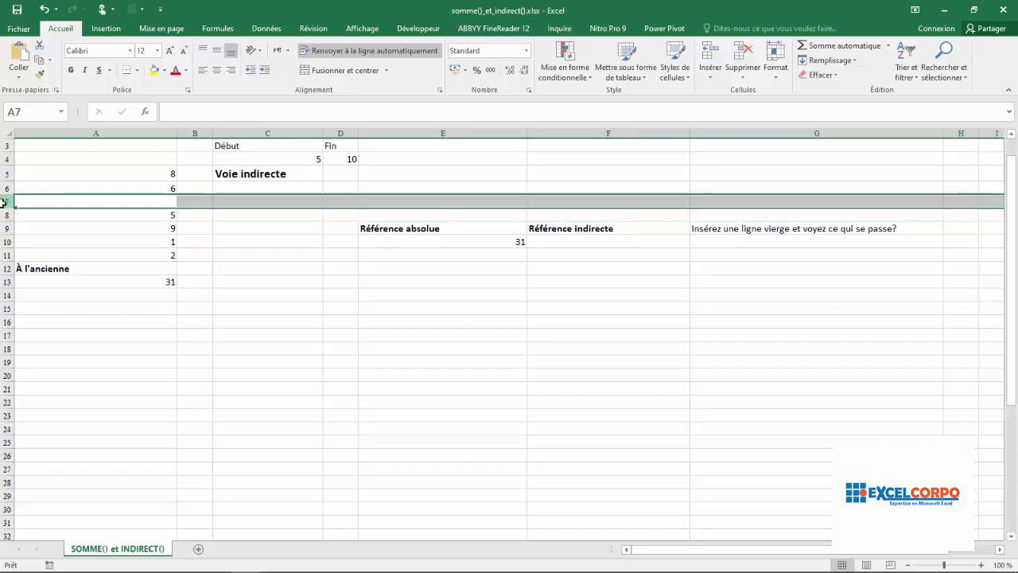
{"action": "right_click", "coordinate": [7, 201]}
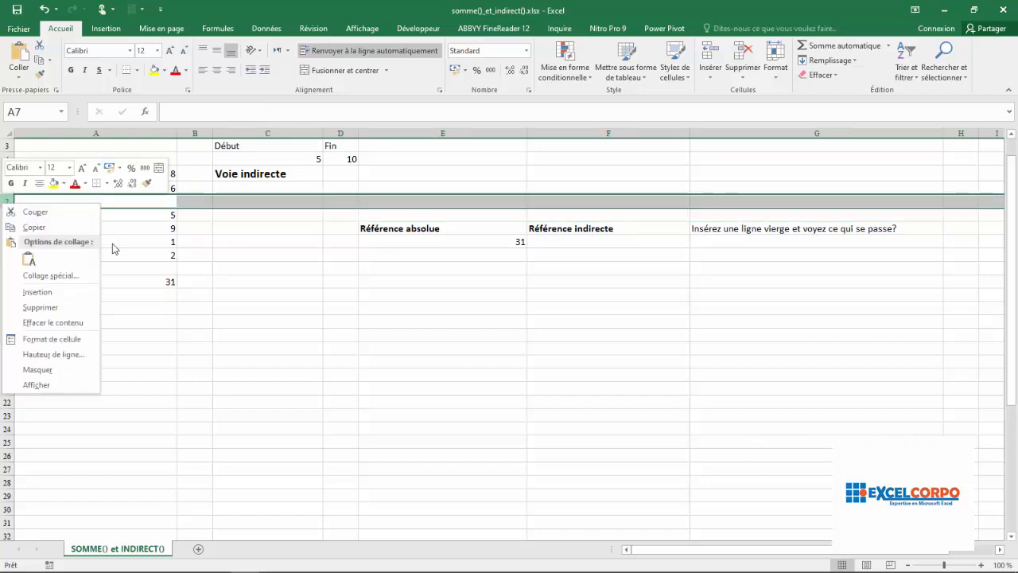
{"action": "left_click", "coordinate": [42, 307]}
{"action": "left_click", "coordinate": [350, 269]}
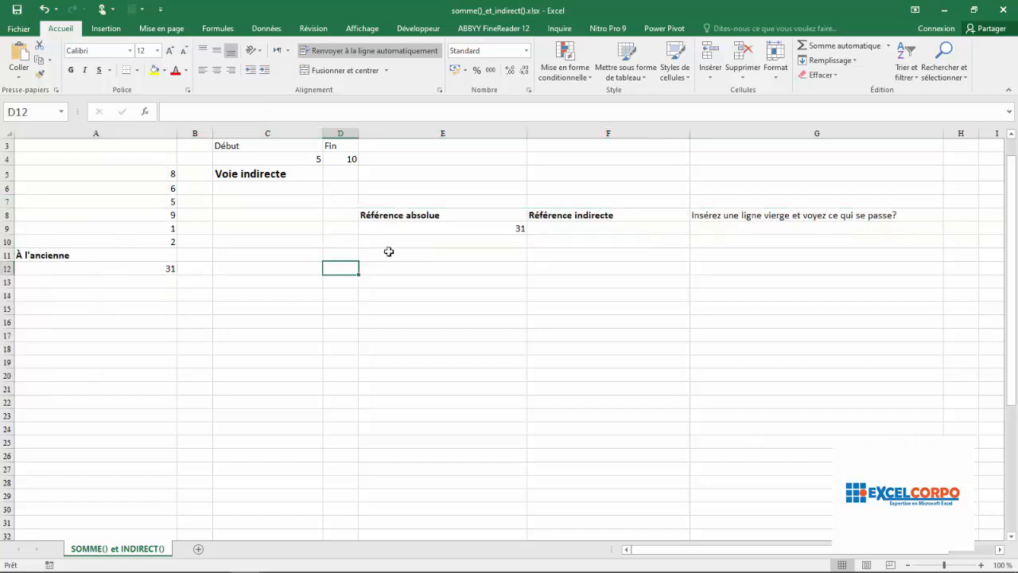
Check the range references in the SOMME formulas of cells E9 and A12, and highlight the values in A5:A10.
{"action": "left_click", "coordinate": [431, 230]}
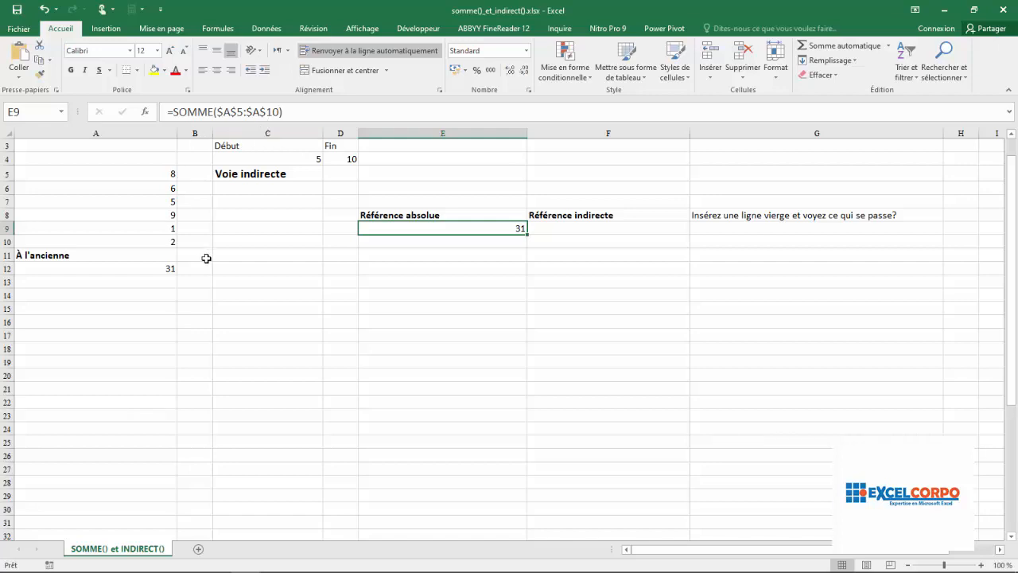
{"action": "left_click", "coordinate": [165, 268]}
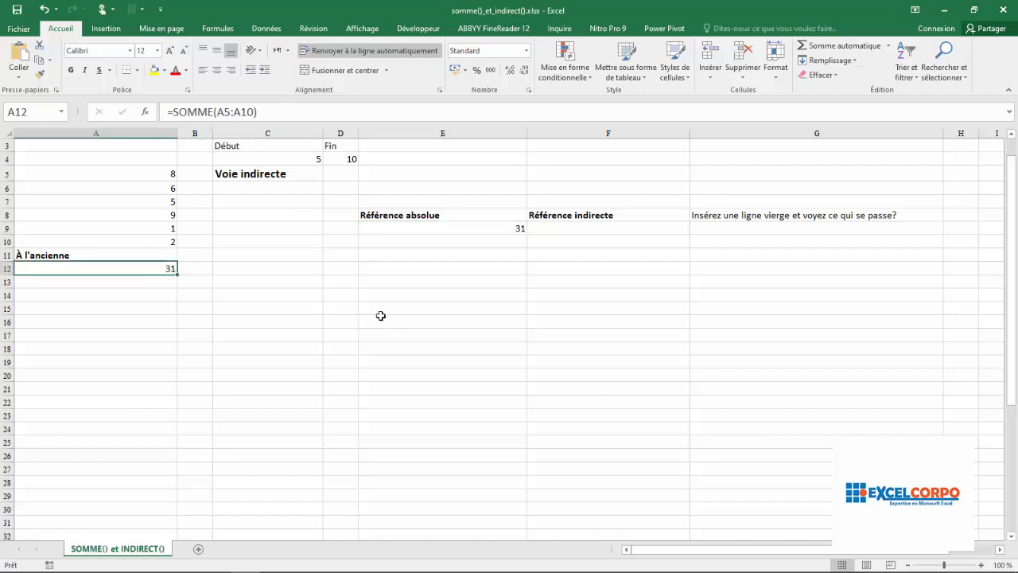
{"action": "left_click", "coordinate": [406, 316]}
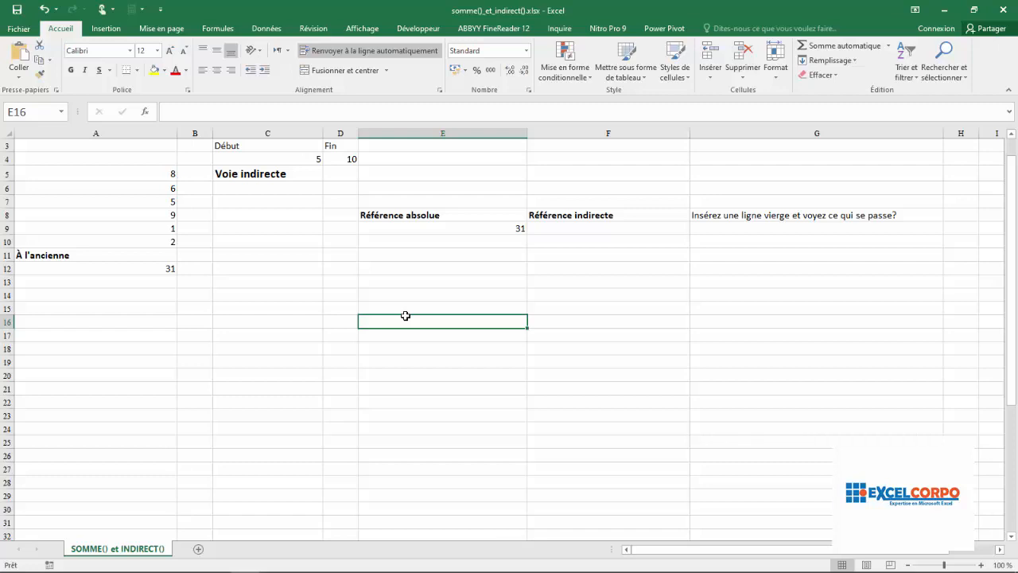
{"action": "left_click_drag", "start_coordinate": [163, 174], "coordinate": [167, 241]}
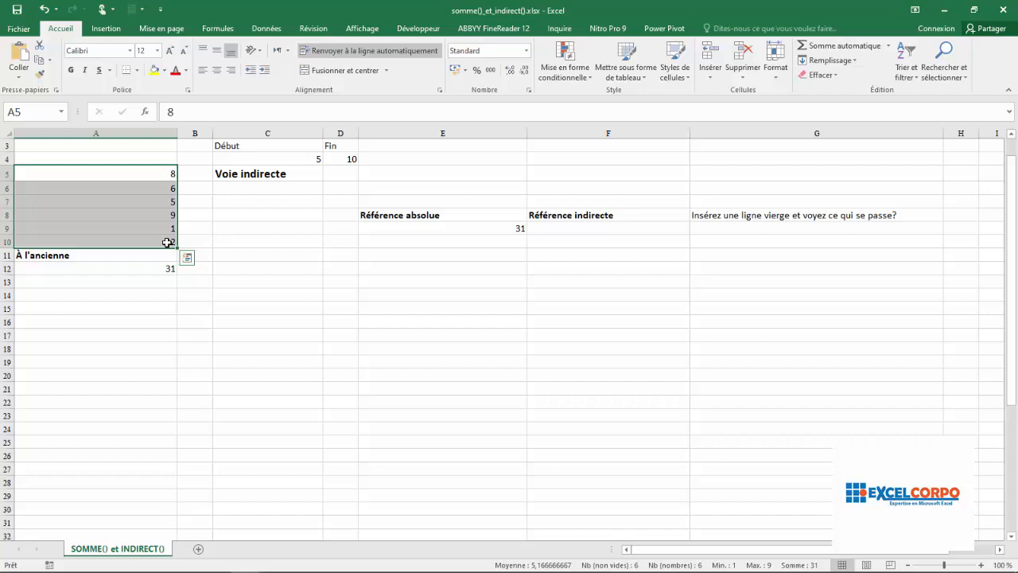
Enter the formula =SOMME(INDIRECT("A5:A10")) in cell F9 under Référence indirecte.
{"action": "left_click", "coordinate": [577, 229]}
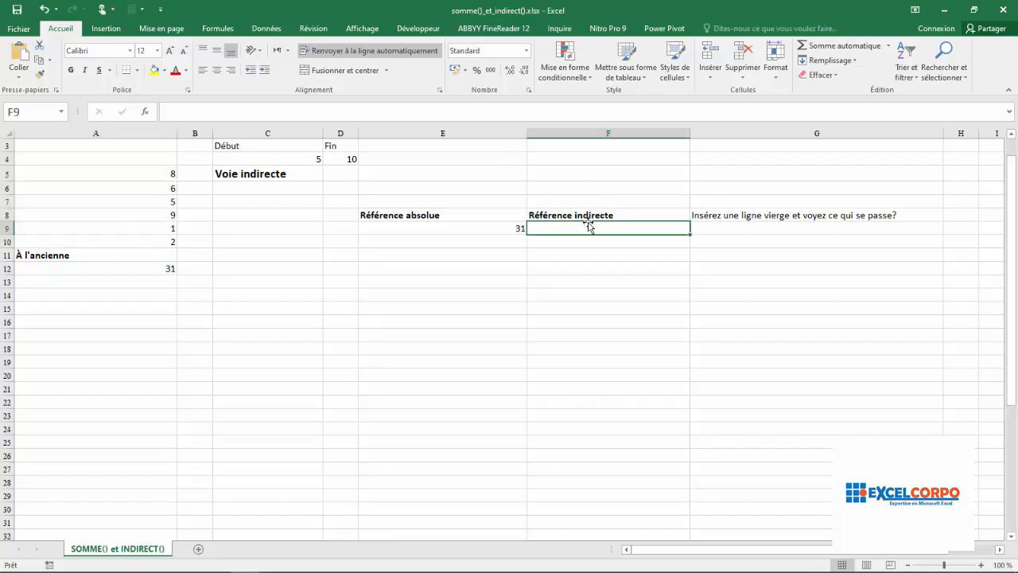
{"action": "type", "text": "=somm"}
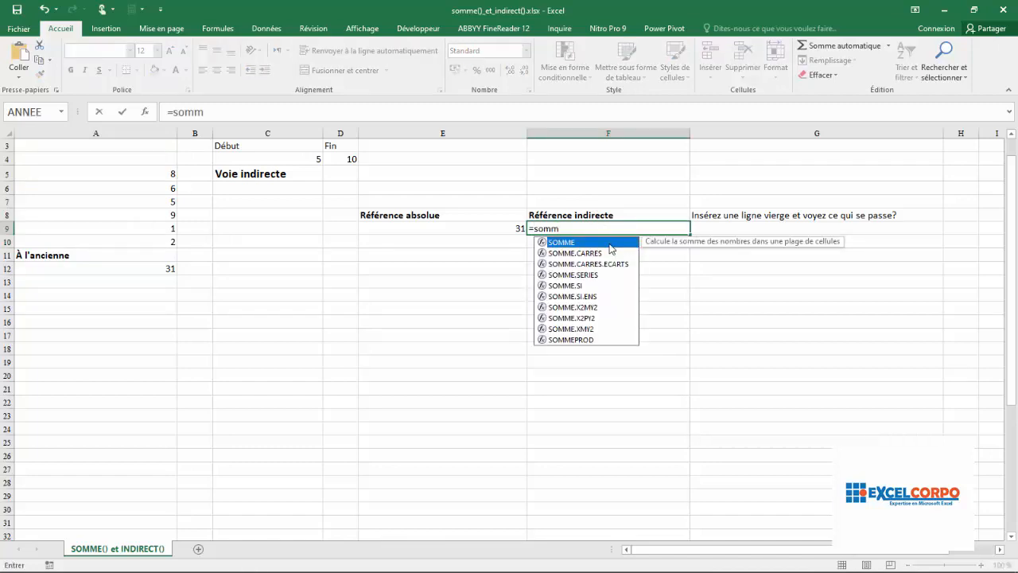
{"action": "double_click", "coordinate": [608, 243]}
{"action": "type", "text": "in"}
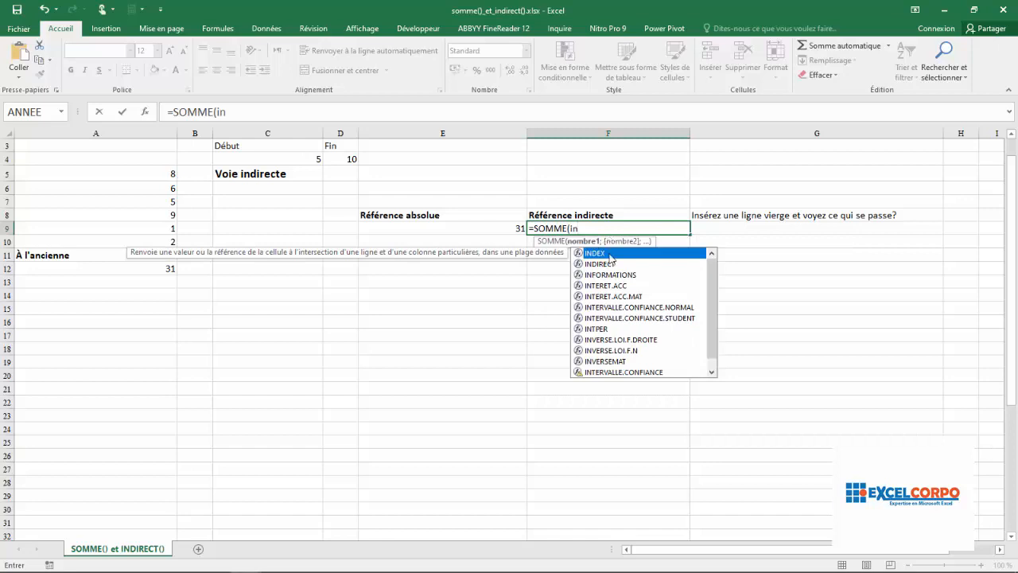
{"action": "double_click", "coordinate": [599, 264]}
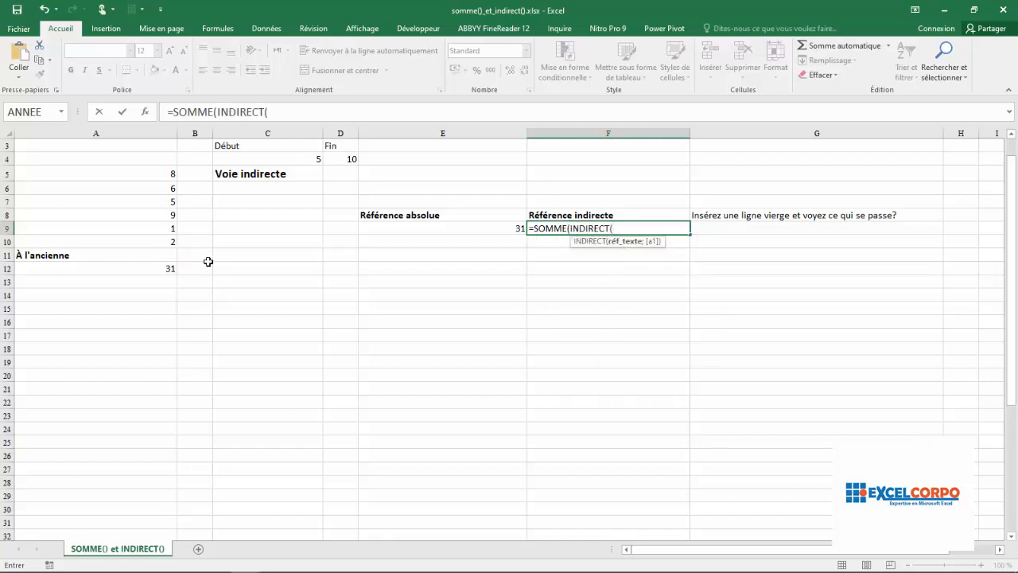
{"action": "left_click_drag", "start_coordinate": [152, 173], "coordinate": [150, 242]}
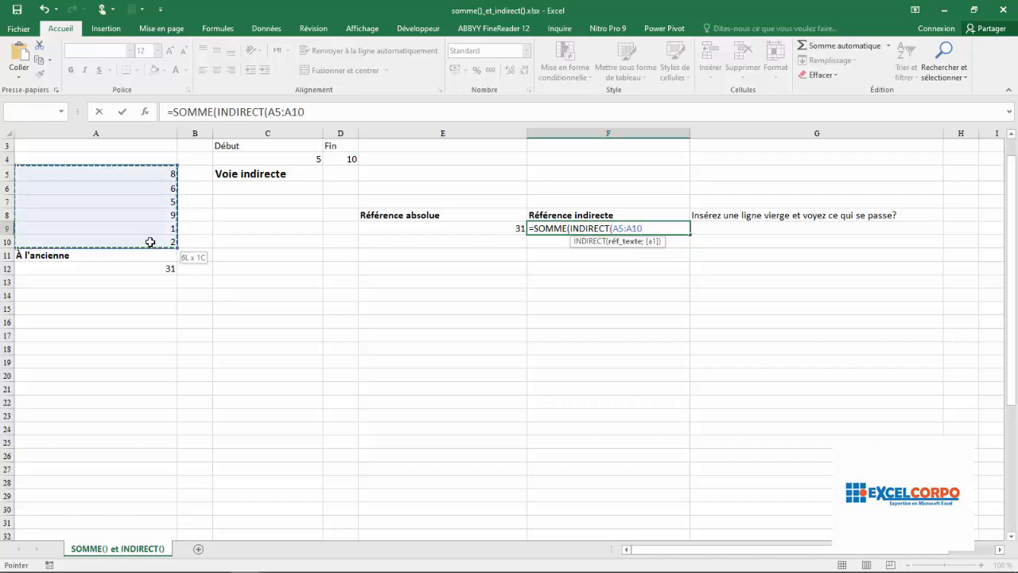
{"action": "type", "text": "\""}
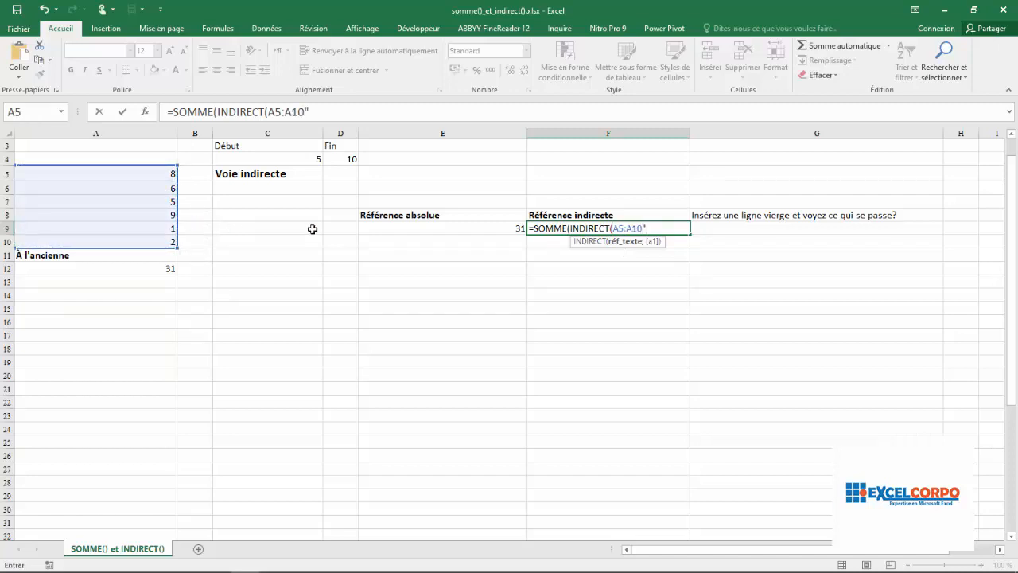
{"action": "left_click", "coordinate": [613, 228]}
{"action": "type", "text": "\""}
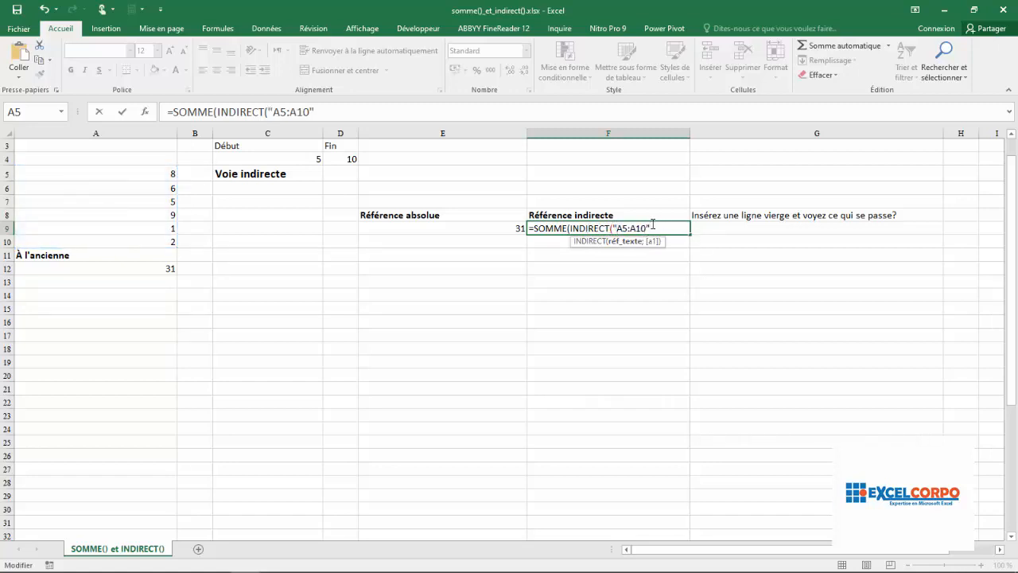
{"action": "type", "text": "))"}
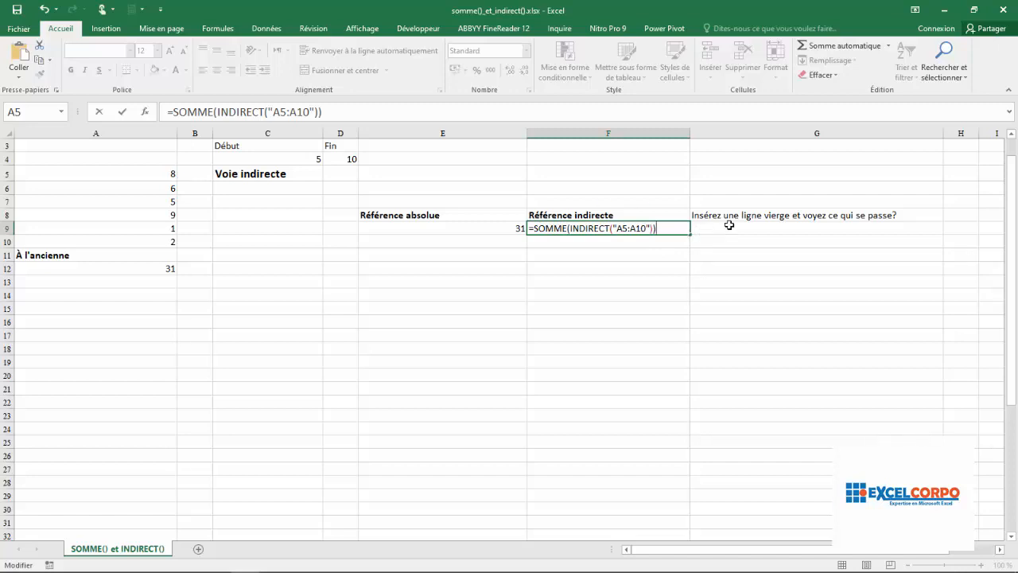
{"action": "key", "text": "Return"}
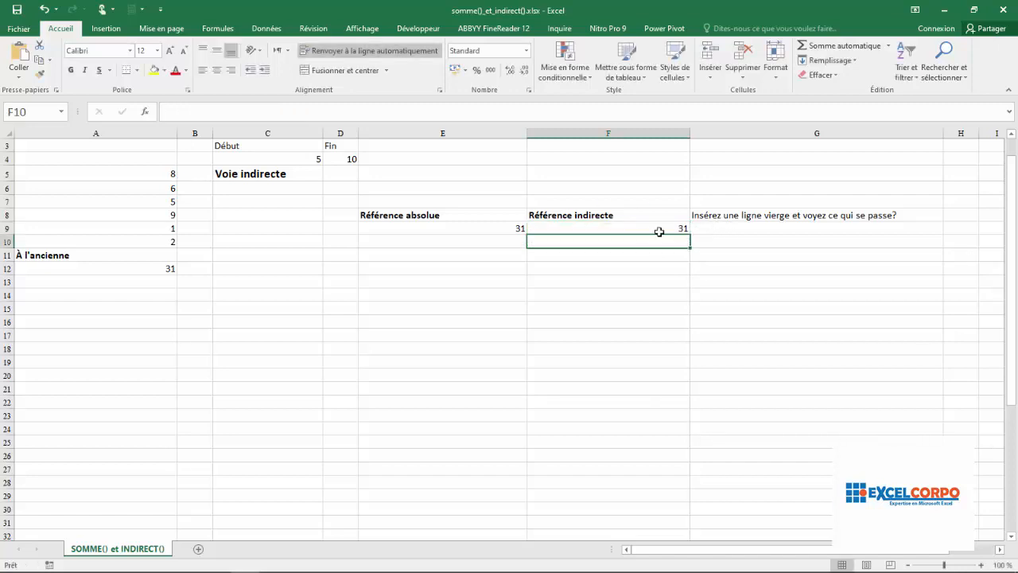
Review the formulas in F9 and E9, and insert a blank row at row 7 inside the summed range.
{"action": "left_click", "coordinate": [628, 229]}
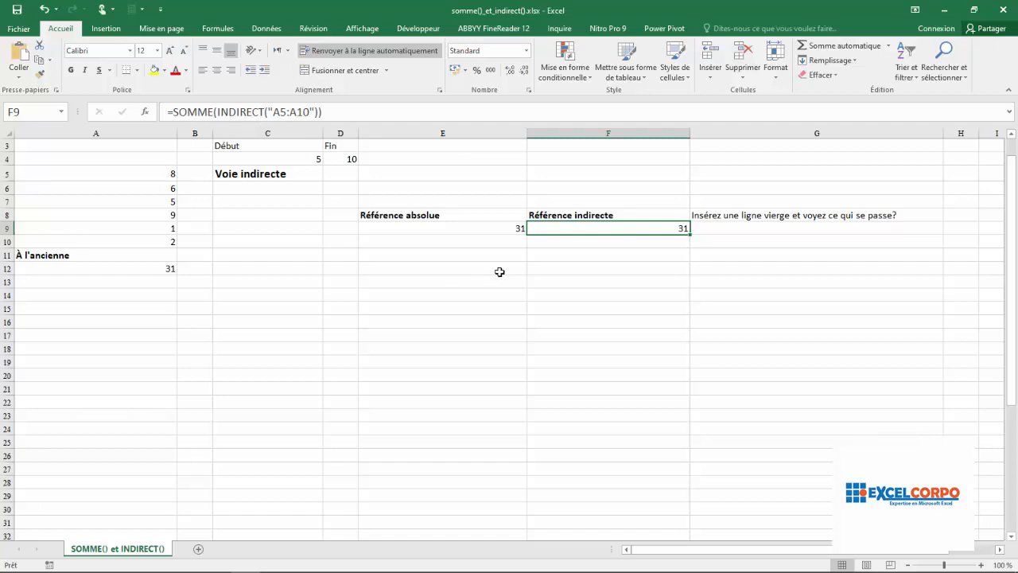
{"action": "left_click", "coordinate": [491, 231]}
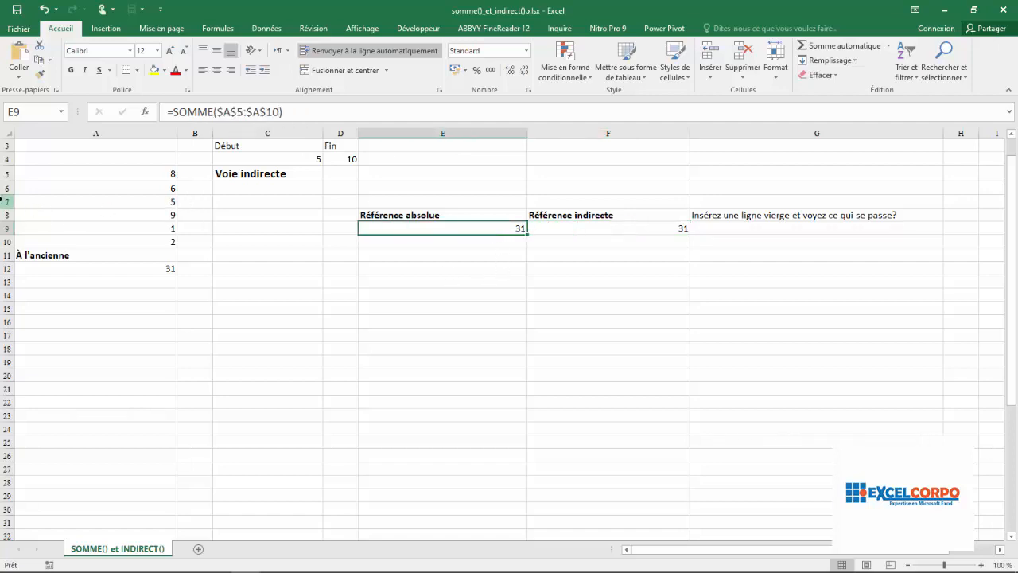
{"action": "left_click", "coordinate": [7, 201]}
{"action": "right_click", "coordinate": [3, 201]}
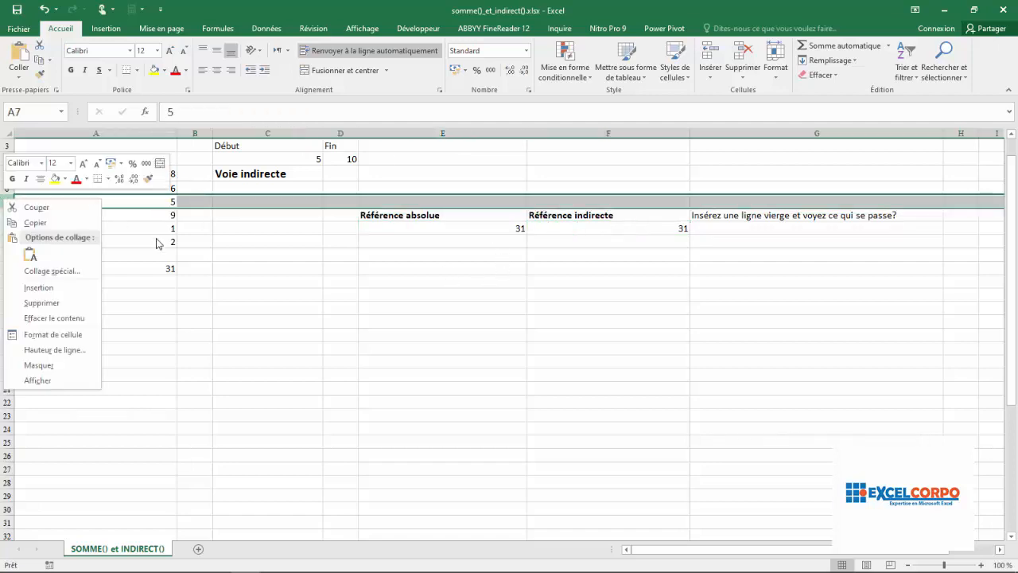
{"action": "left_click", "coordinate": [49, 295]}
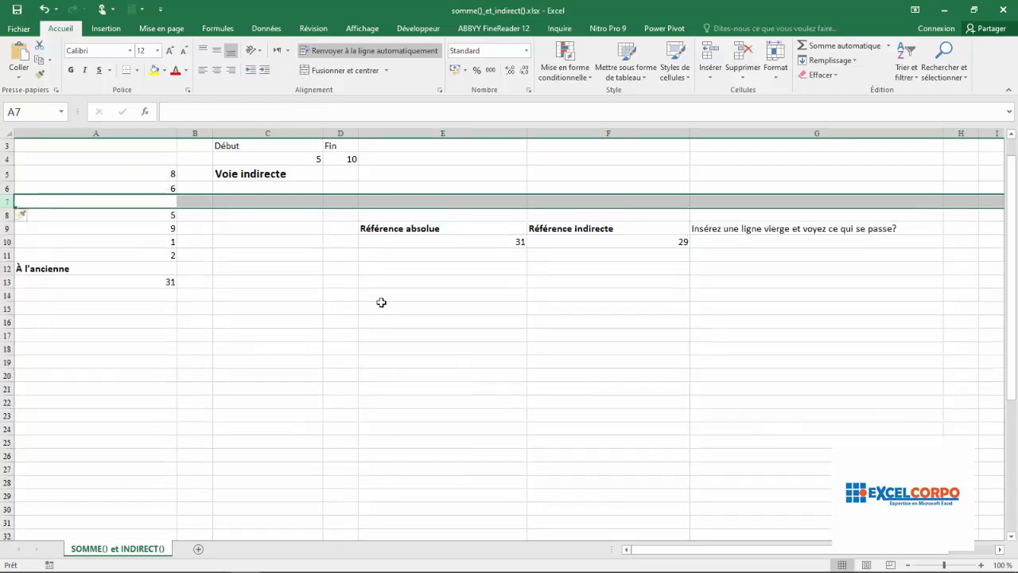
Compare the range references in the SOMME formulas of F10, A13 and E10, and check which row falls outside the indirect range.
{"action": "left_click", "coordinate": [651, 239]}
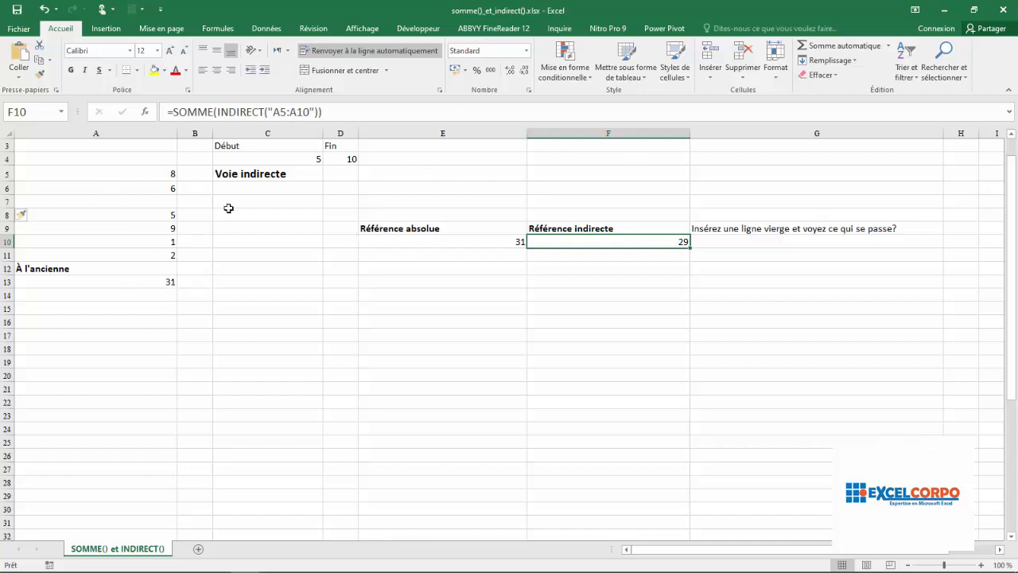
{"action": "left_click", "coordinate": [104, 283]}
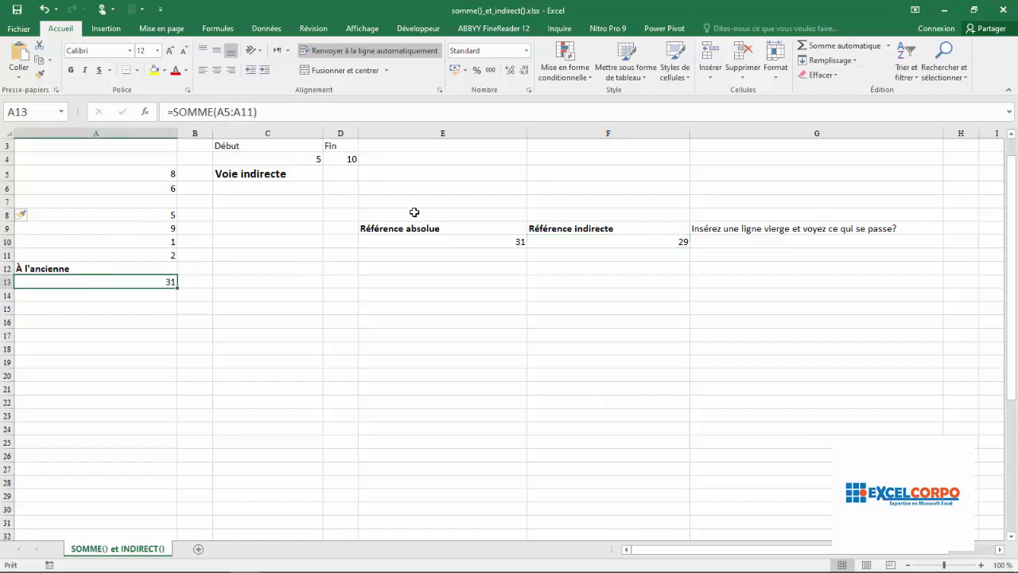
{"action": "left_click", "coordinate": [434, 232]}
{"action": "left_click", "coordinate": [447, 242]}
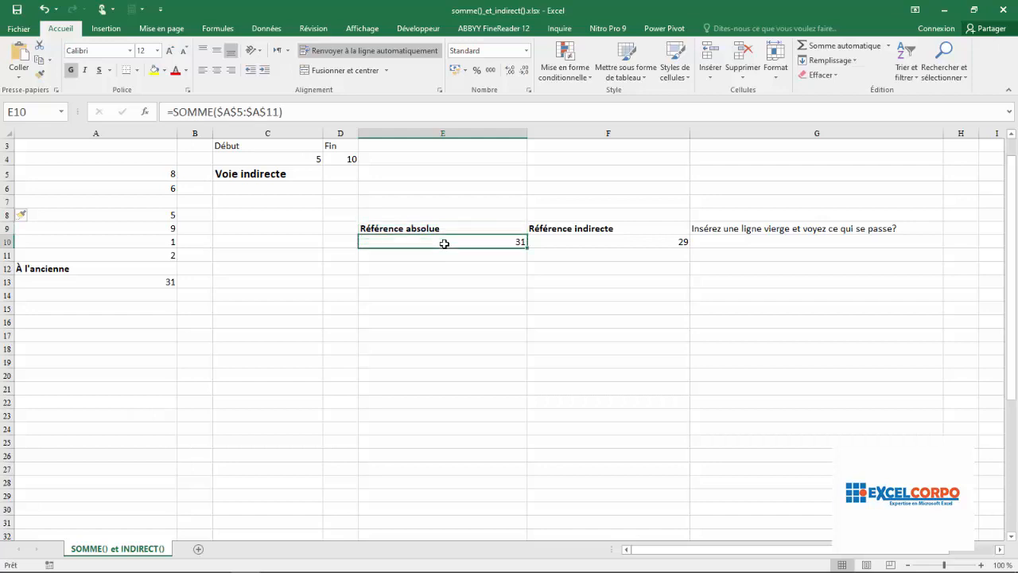
{"action": "left_click", "coordinate": [631, 241]}
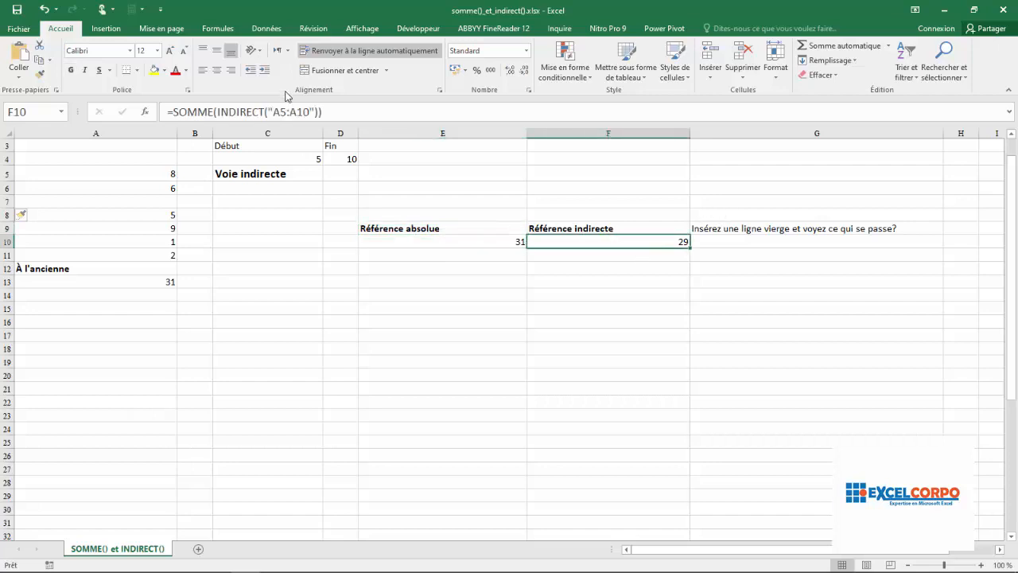
{"action": "left_click", "coordinate": [8, 255]}
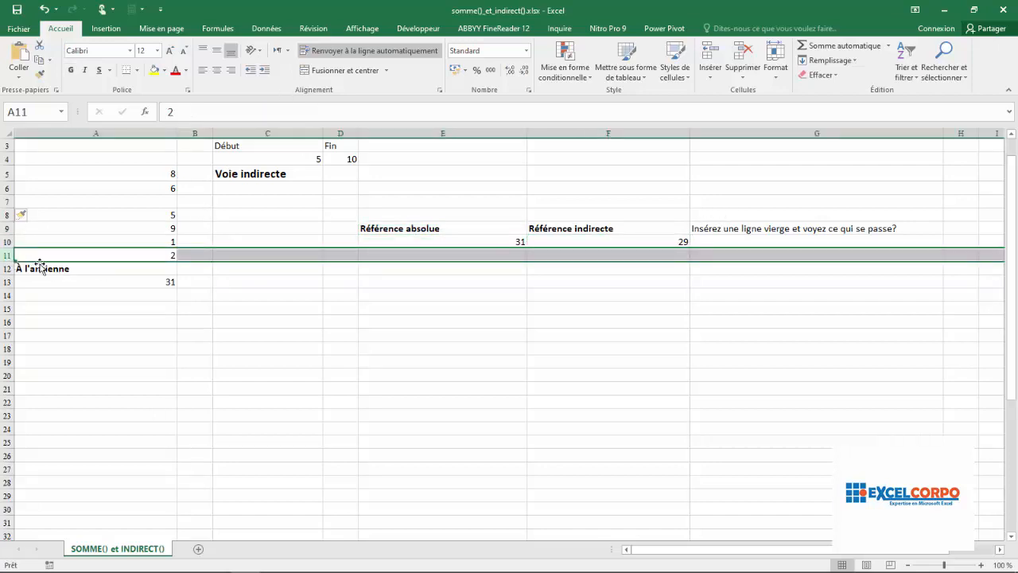
{"action": "left_click", "coordinate": [670, 241]}
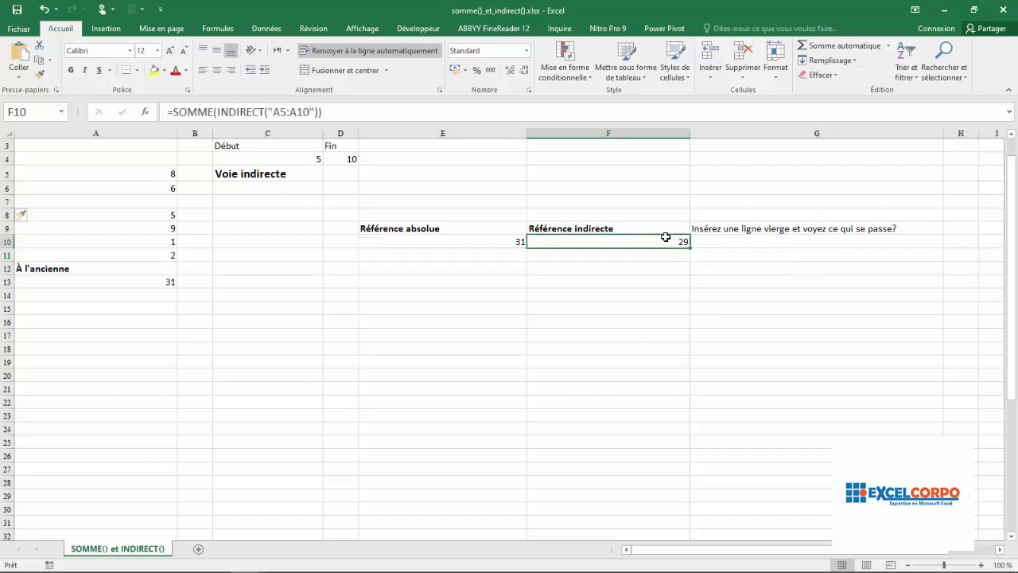
Undo the insertion of the blank row at row 7.
{"action": "left_click", "coordinate": [163, 282]}
{"action": "key", "text": "ctrl+z"}
{"action": "left_click", "coordinate": [509, 294]}
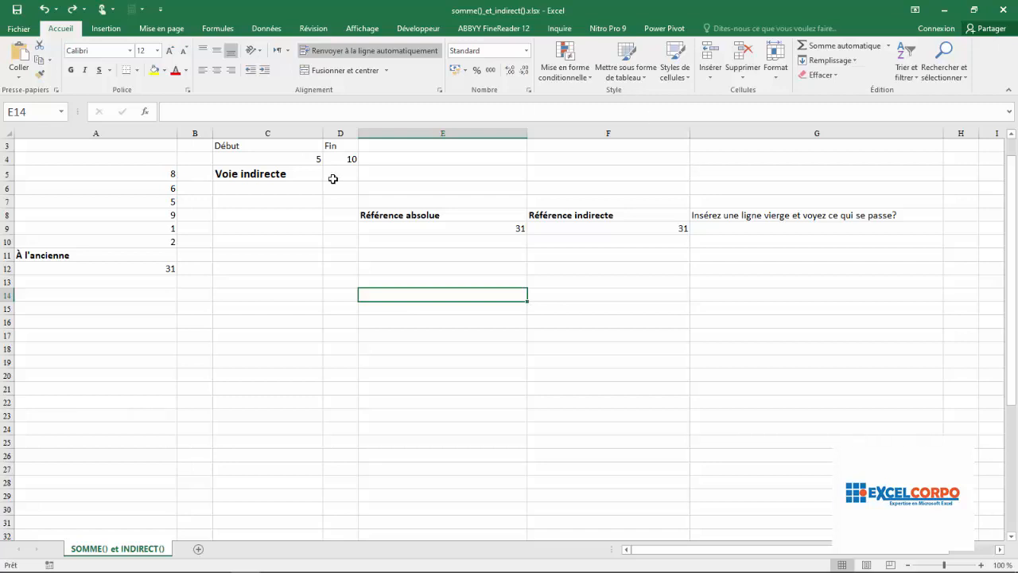
{"action": "left_click", "coordinate": [262, 188]}
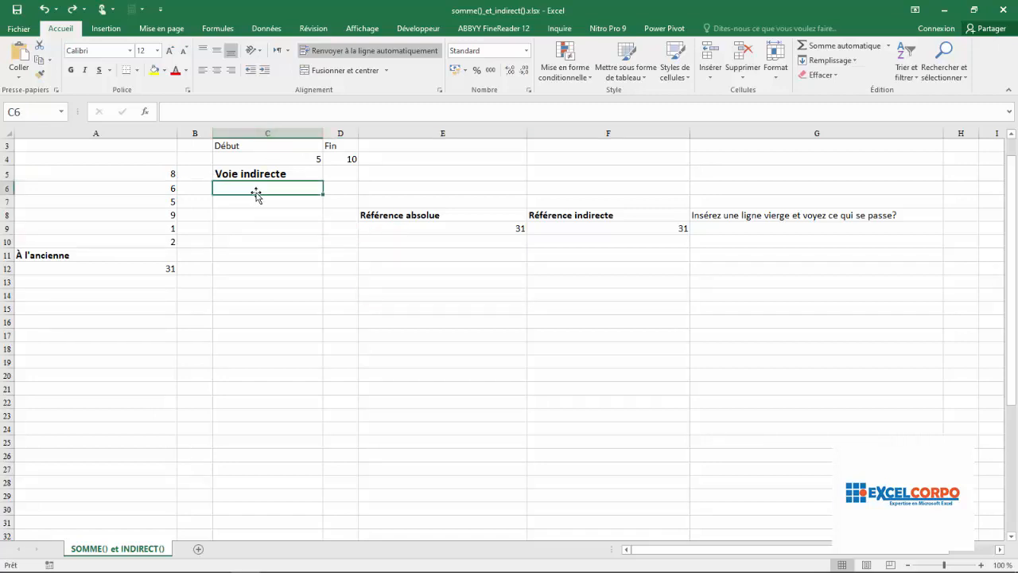
{"action": "type", "text": "="}
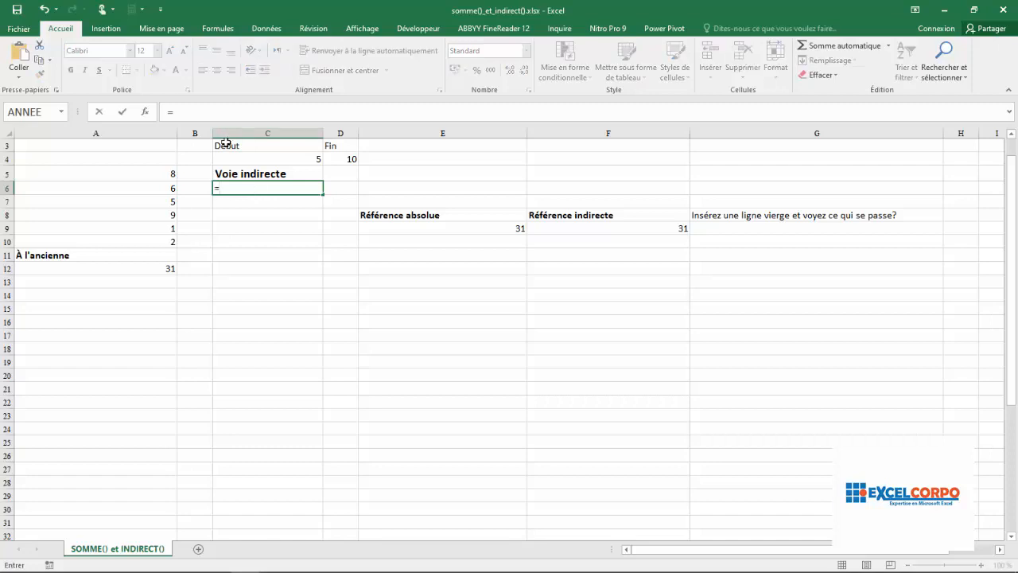
{"action": "key", "text": "Escape"}
Match the Début value in C4 to row 5 and the Fin value in D4 to row 10.
{"action": "left_click", "coordinate": [249, 161]}
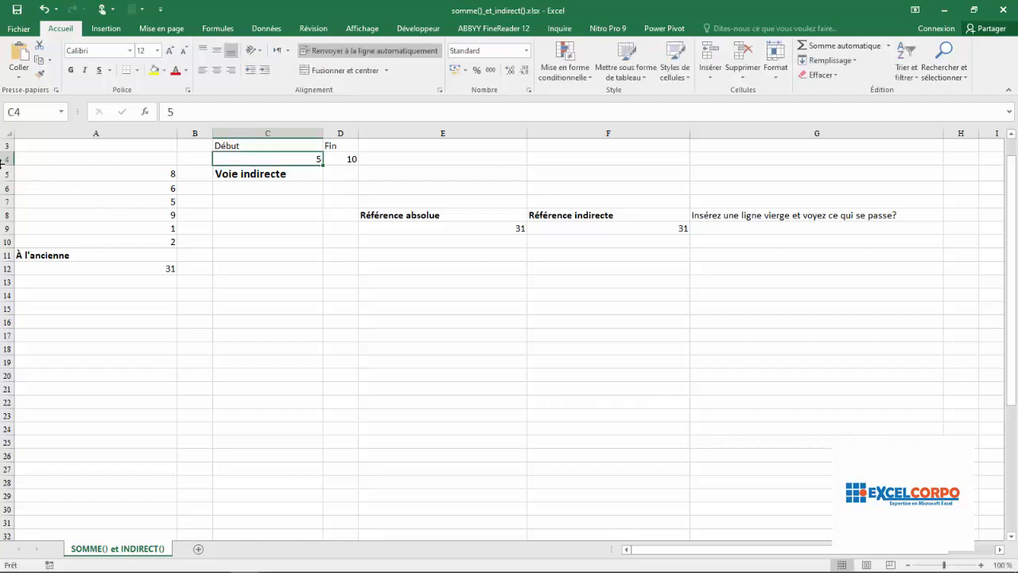
{"action": "left_click", "coordinate": [6, 174]}
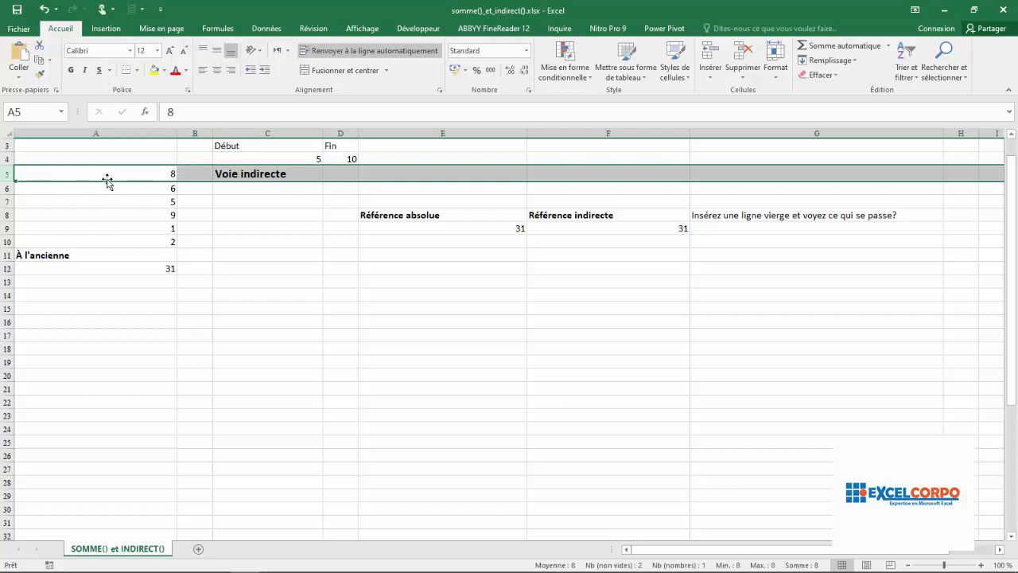
{"action": "left_click", "coordinate": [327, 157]}
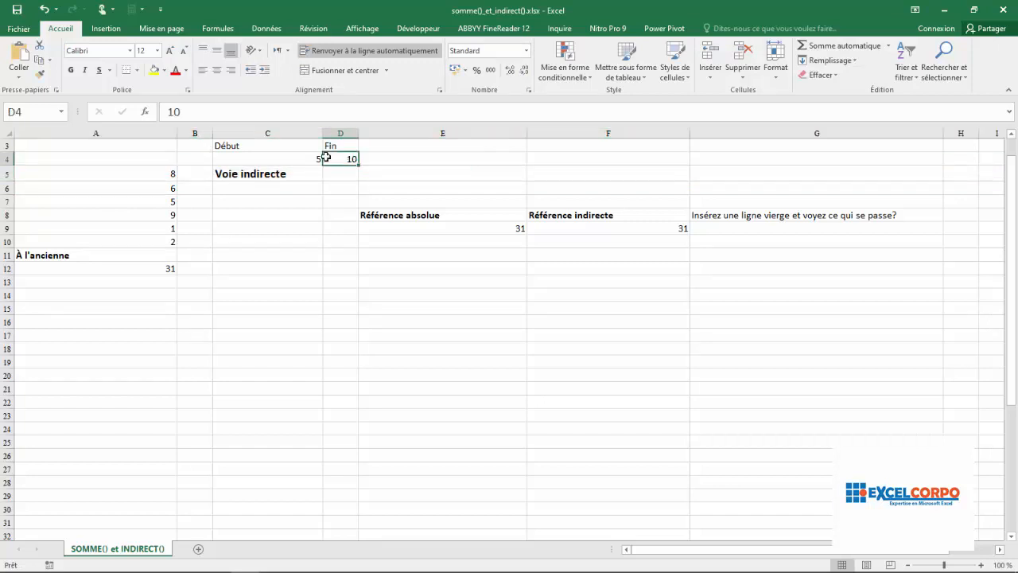
{"action": "left_click", "coordinate": [5, 242]}
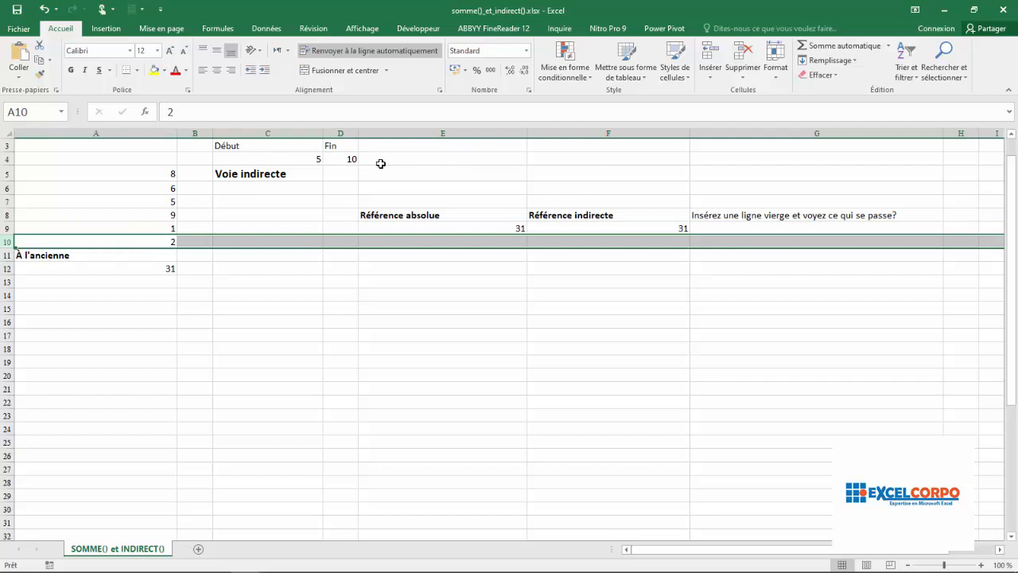
Start a SOMME formula with a nested INDIRECT function in cell C6 under Voie indirecte.
{"action": "left_click", "coordinate": [269, 190]}
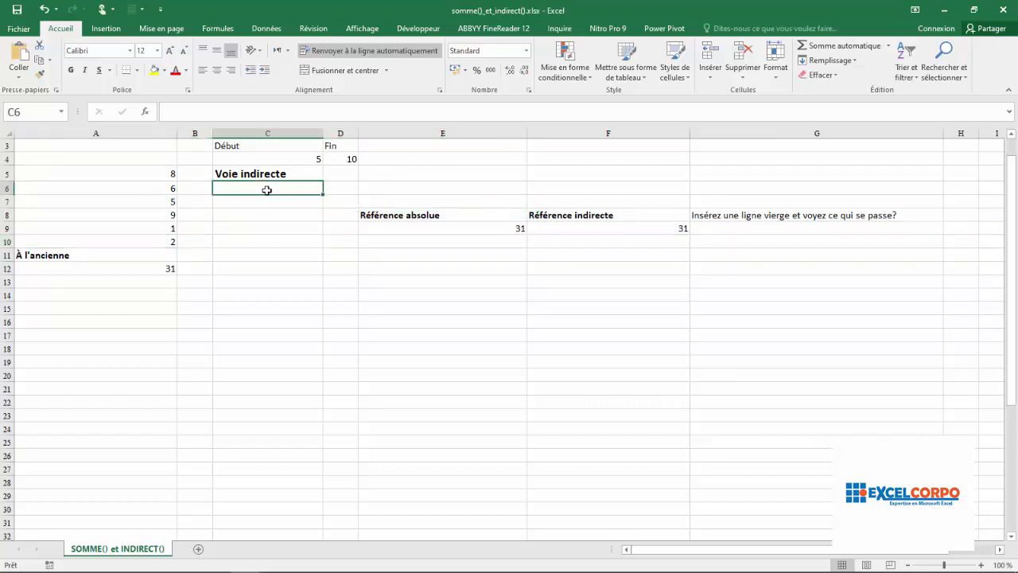
{"action": "type", "text": "=somme"}
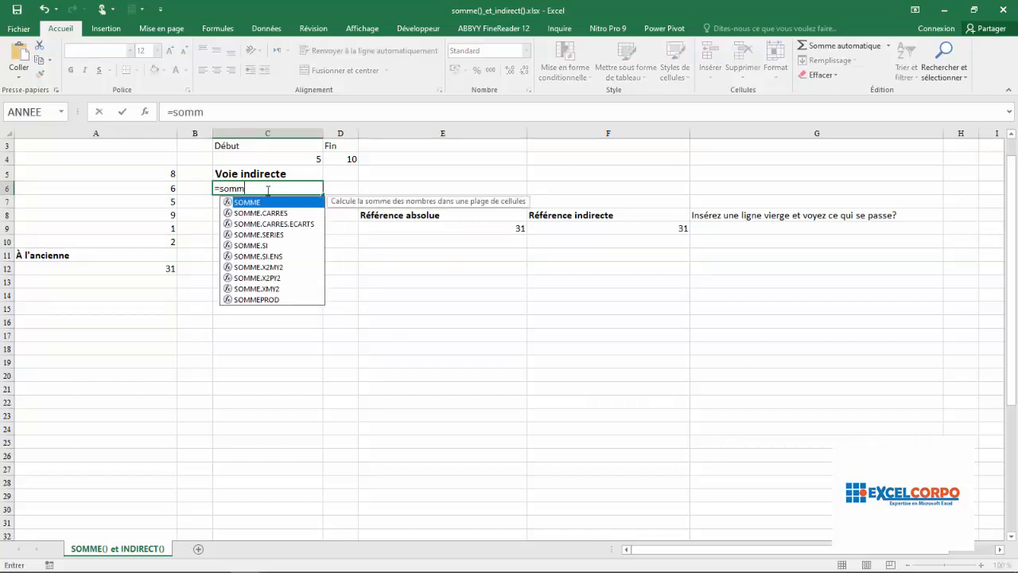
{"action": "double_click", "coordinate": [268, 202]}
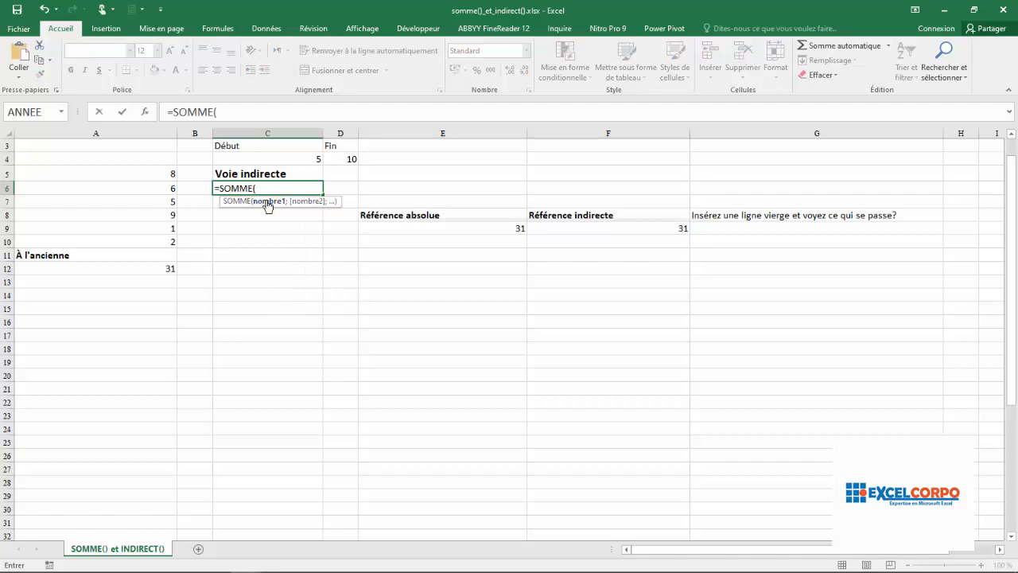
{"action": "type", "text": "ind"}
{"action": "double_click", "coordinate": [275, 223]}
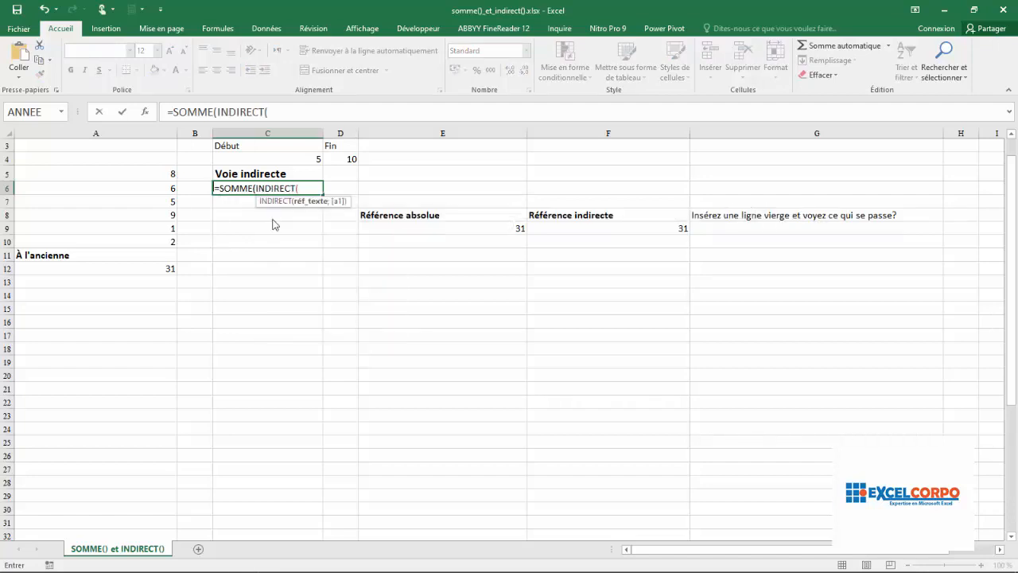
Begin the INDIRECT argument in C6 with the text "A" joined to the Début cell C4, followed by a quoted colon and column A.
{"action": "left_click", "coordinate": [110, 133]}
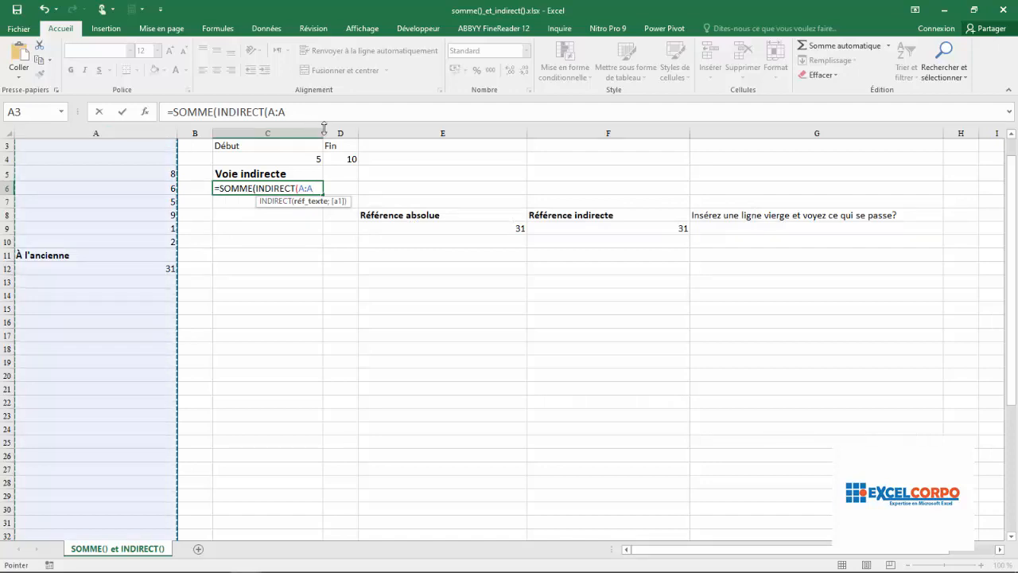
{"action": "left_click", "coordinate": [300, 188]}
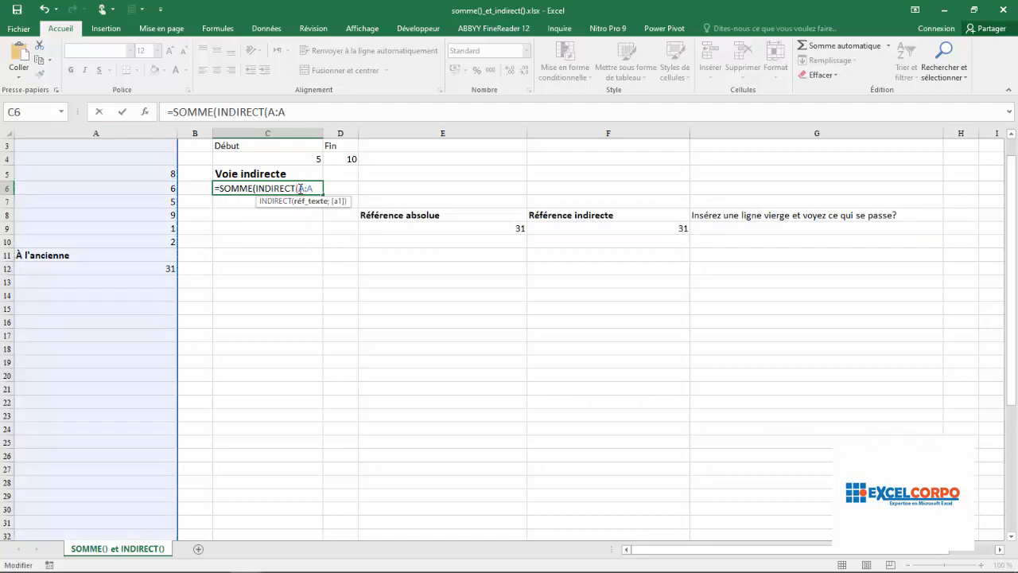
{"action": "type", "text": "\""}
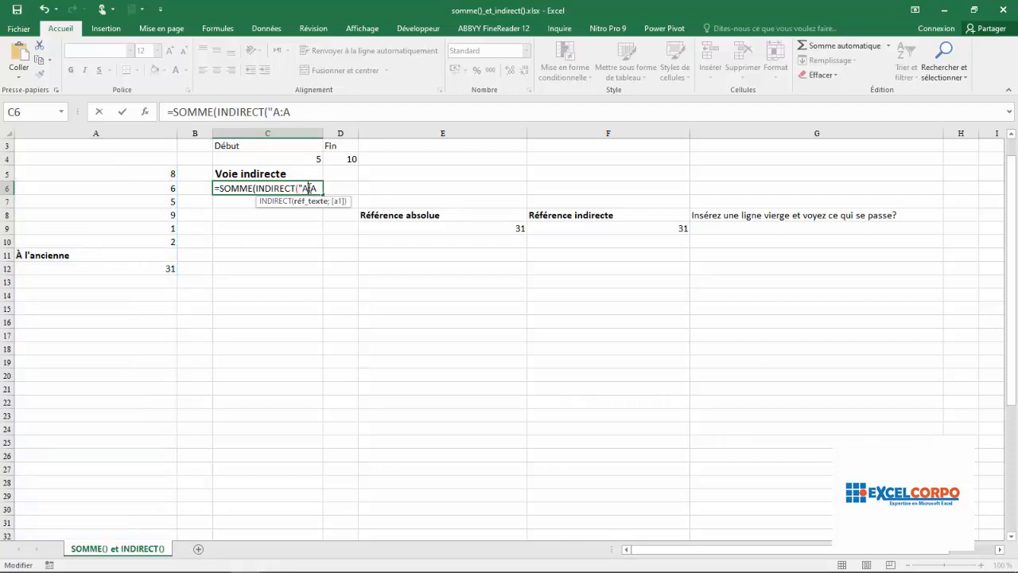
{"action": "left_click", "coordinate": [309, 188]}
{"action": "type", "text": "\"&"}
{"action": "left_click", "coordinate": [302, 155]}
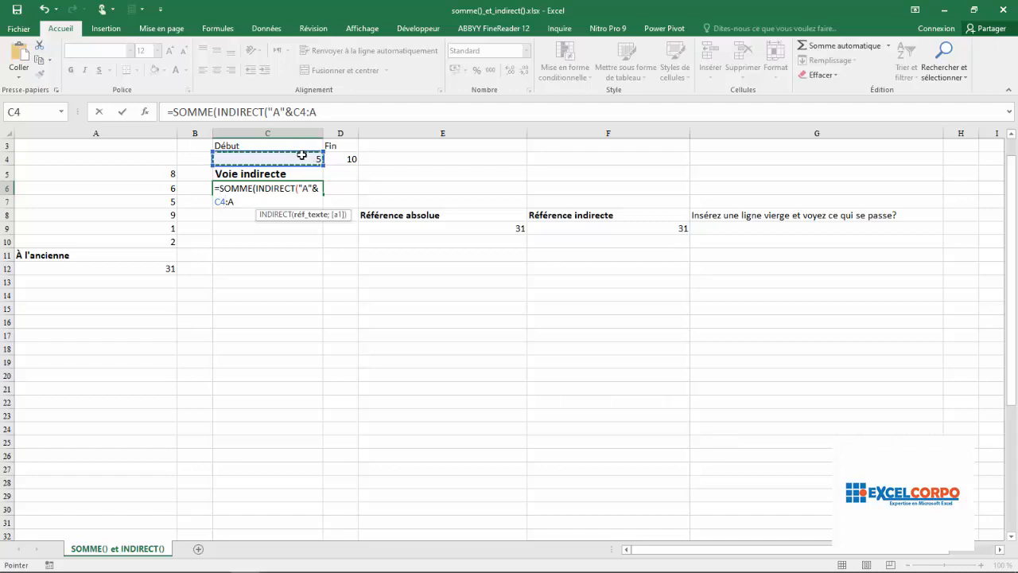
{"action": "type", "text": "&\""}
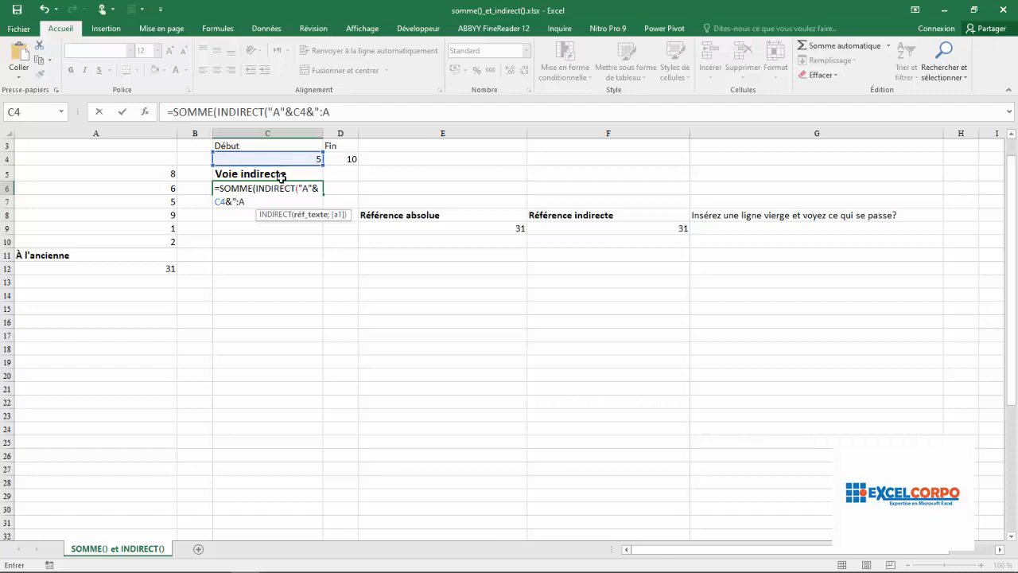
Complete the C6 formula as =SOMME(INDIRECT("A"&C4&":A"&D4)), using the Fin cell D4 for the end row.
{"action": "left_click", "coordinate": [245, 201]}
{"action": "type", "text": "&"}
{"action": "key", "text": "BackSpace"}
{"action": "type", "text": "\"&"}
{"action": "left_click", "coordinate": [355, 159]}
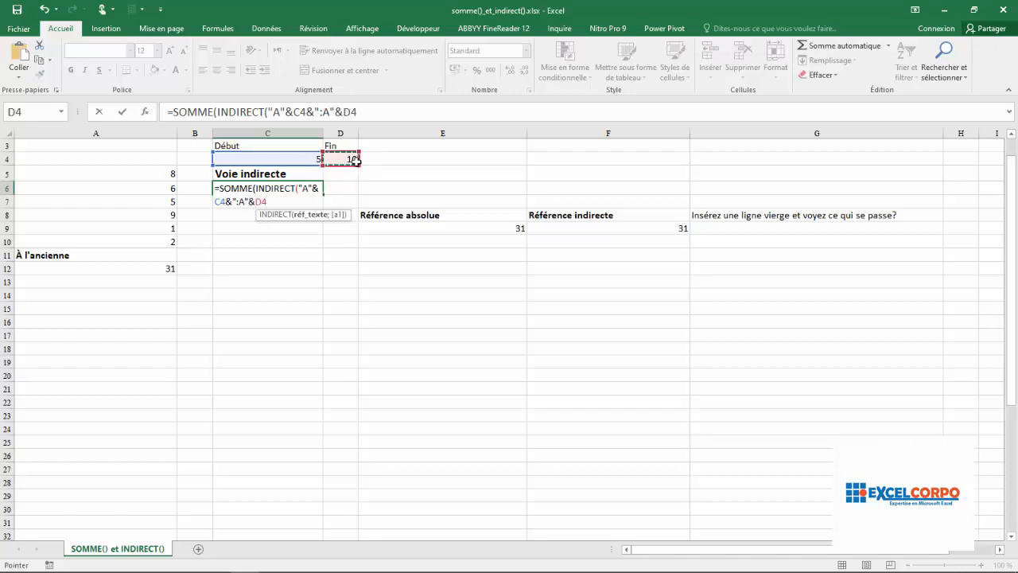
{"action": "type", "text": "))"}
{"action": "key", "text": "Return"}
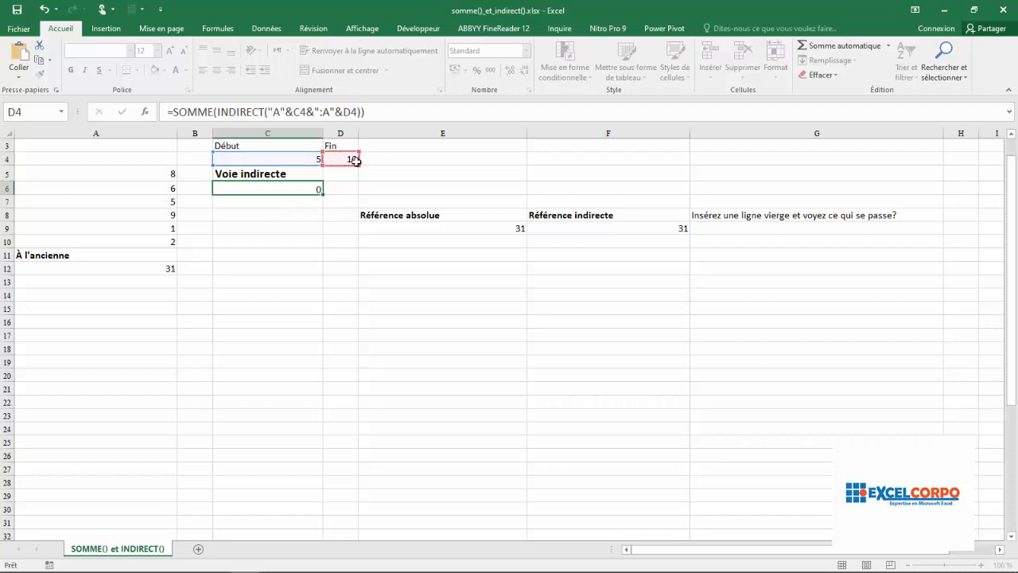
Examine the C4 and D4 references inside the C6 formula, leaving the formula as it is.
{"action": "left_click", "coordinate": [262, 186]}
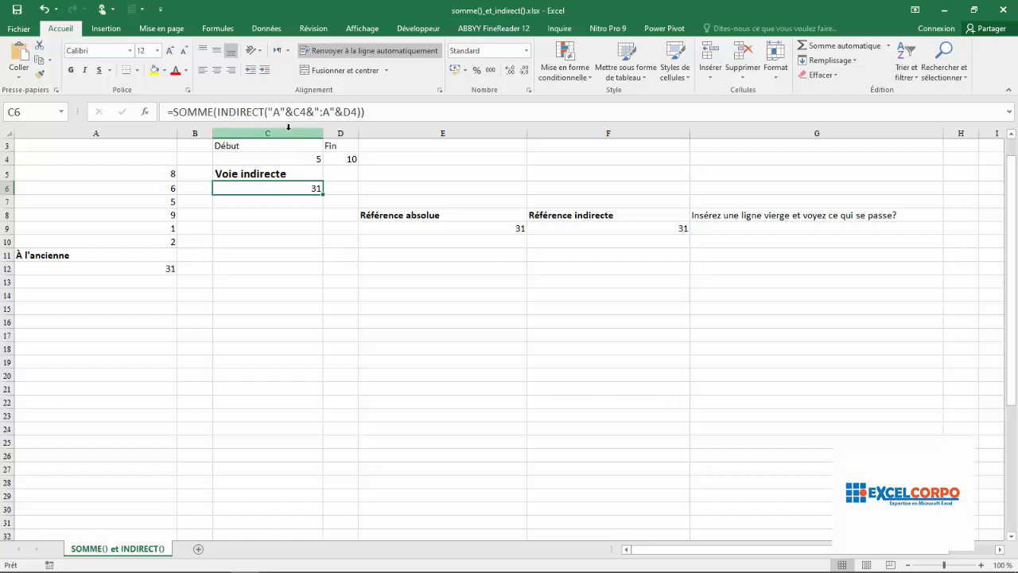
{"action": "left_click", "coordinate": [307, 110]}
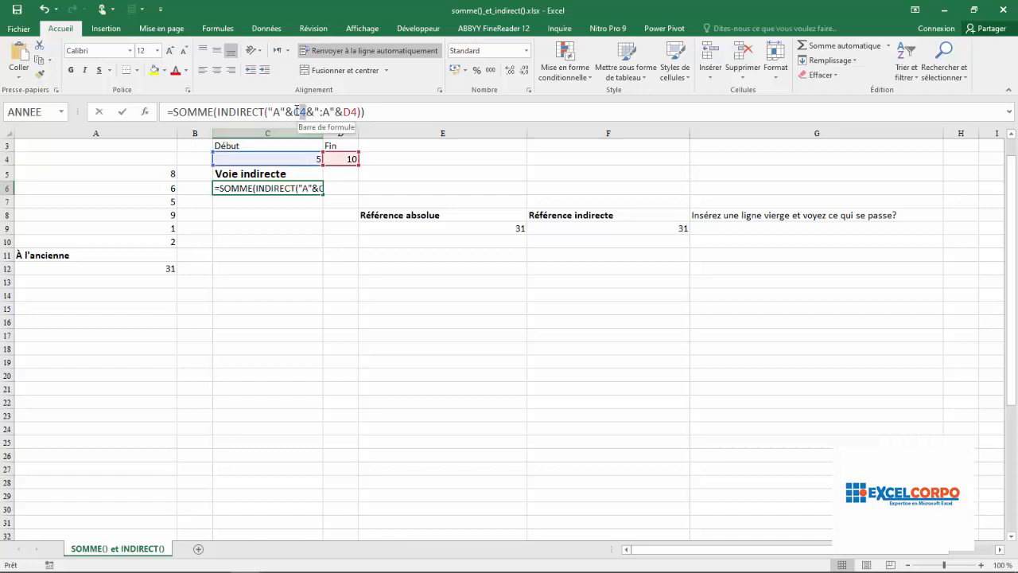
{"action": "left_click_drag", "start_coordinate": [307, 111], "coordinate": [293, 110]}
{"action": "left_click_drag", "start_coordinate": [358, 111], "coordinate": [341, 109]}
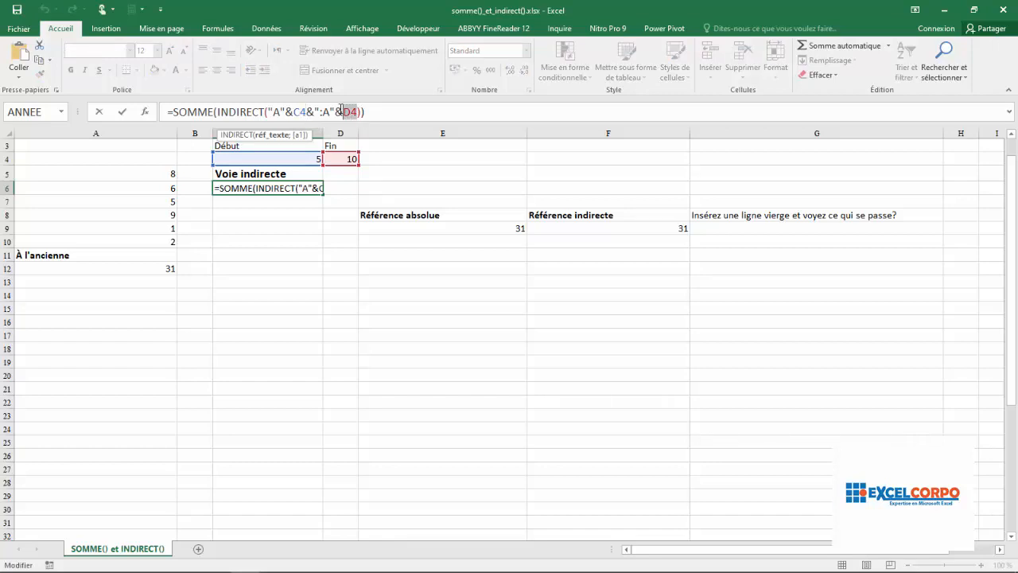
{"action": "left_click", "coordinate": [273, 188]}
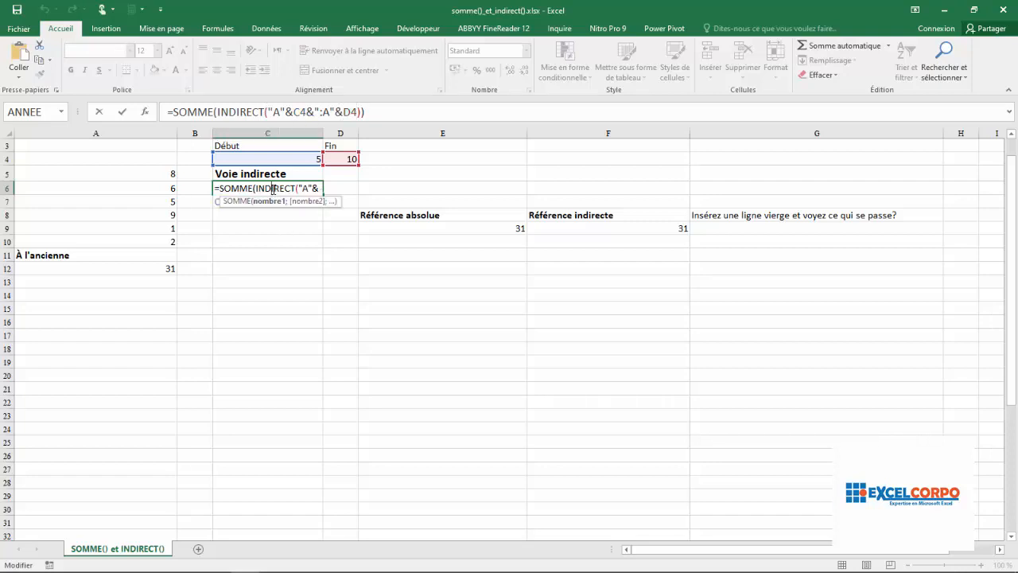
{"action": "left_click", "coordinate": [367, 111]}
{"action": "key", "text": "Return"}
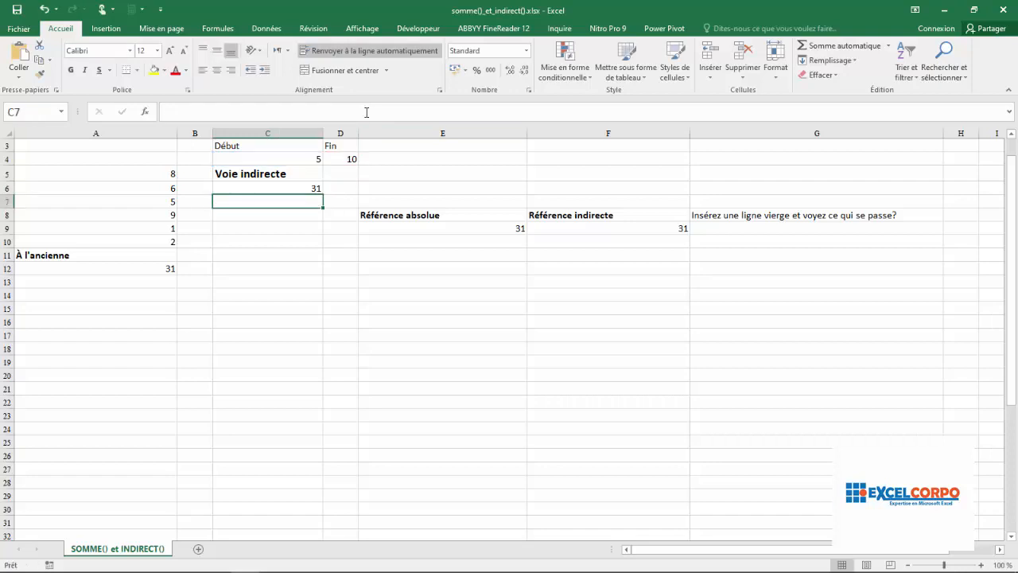
Evaluate the C6 formula step by step through to its final result, and close the evaluation.
{"action": "left_click", "coordinate": [308, 188]}
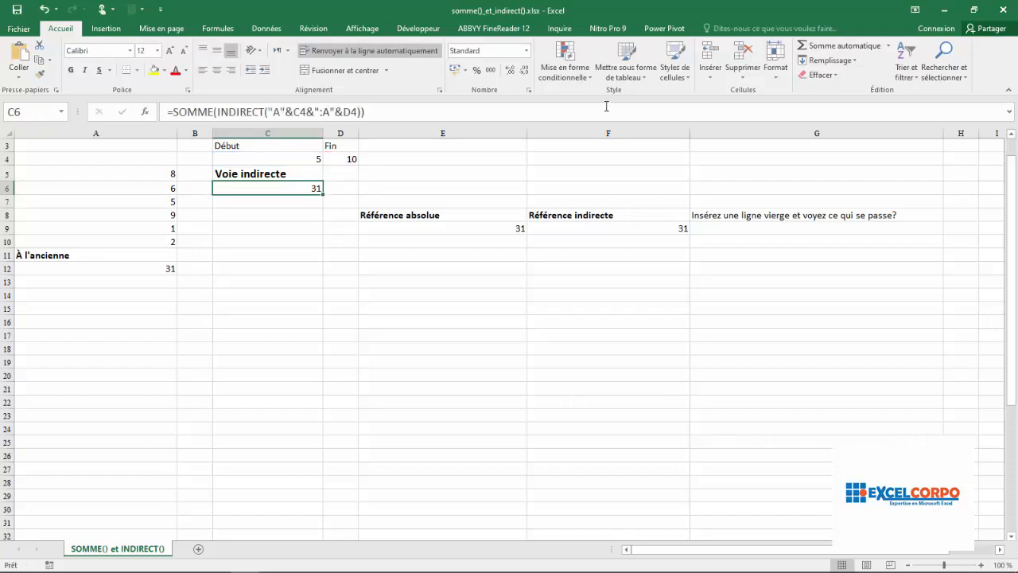
{"action": "left_click", "coordinate": [217, 28]}
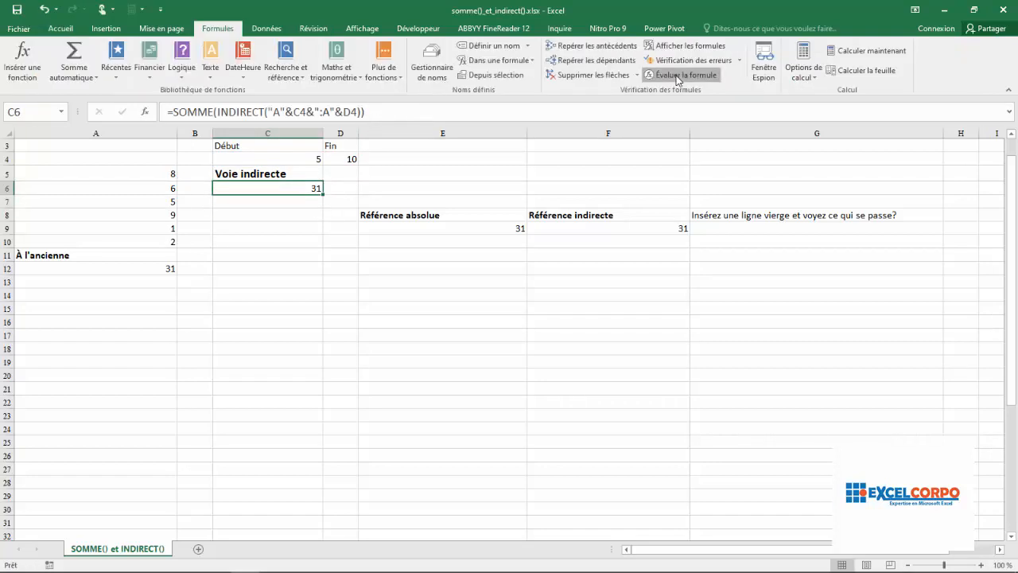
{"action": "left_click", "coordinate": [680, 75]}
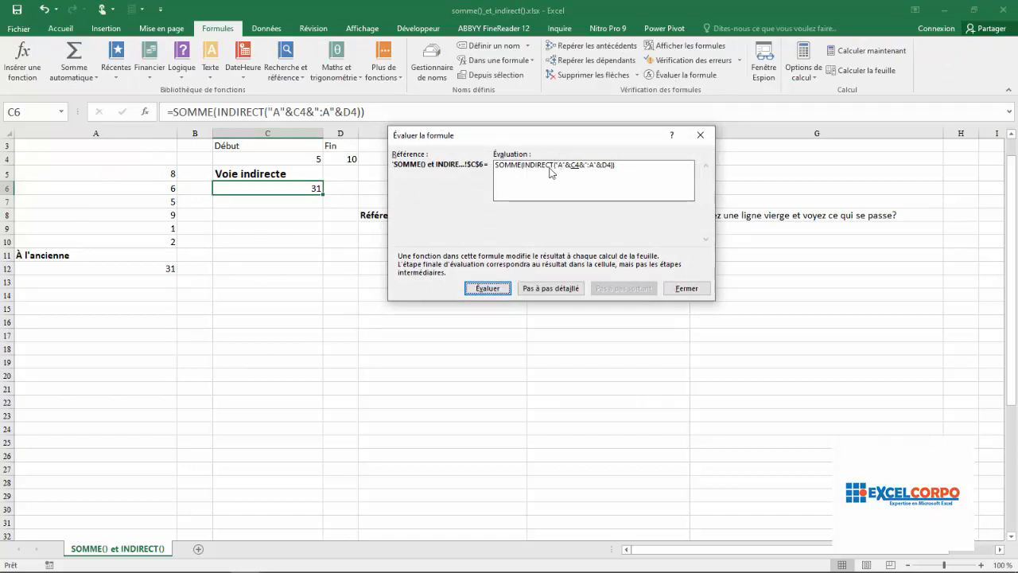
{"action": "left_click", "coordinate": [490, 292]}
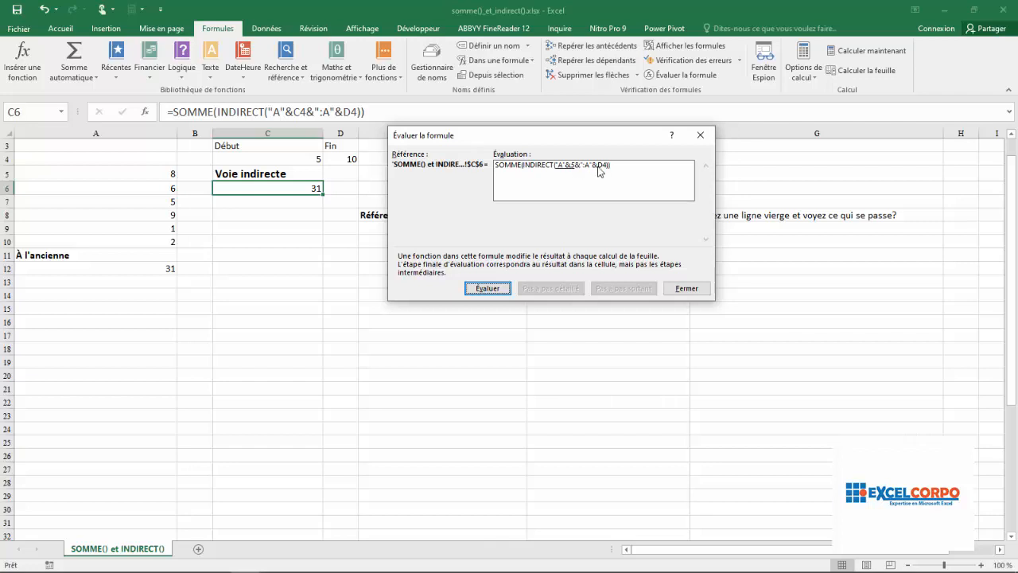
{"action": "left_click", "coordinate": [505, 293]}
{"action": "left_click", "coordinate": [502, 289]}
{"action": "left_click", "coordinate": [501, 289]}
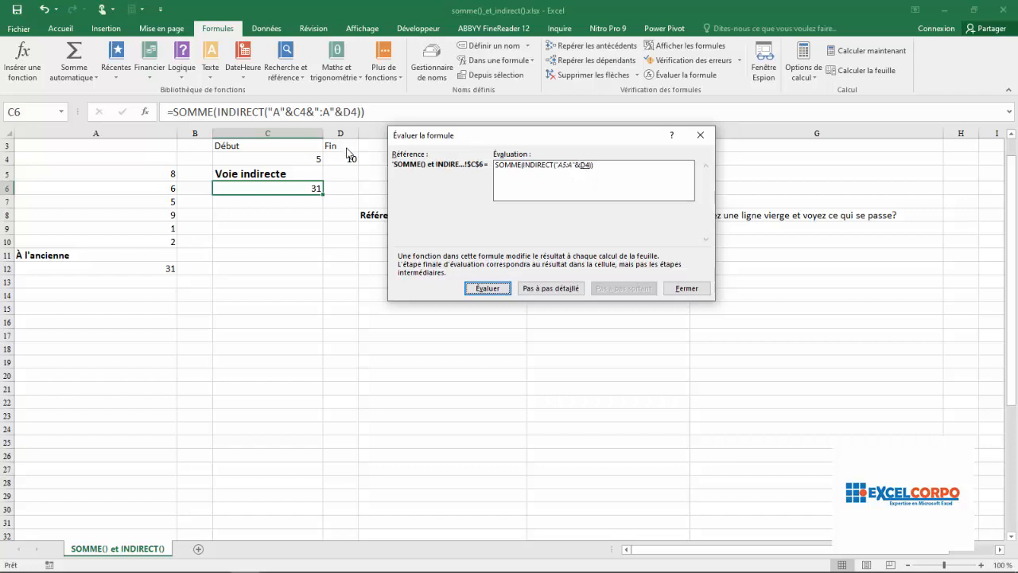
{"action": "left_click", "coordinate": [503, 290]}
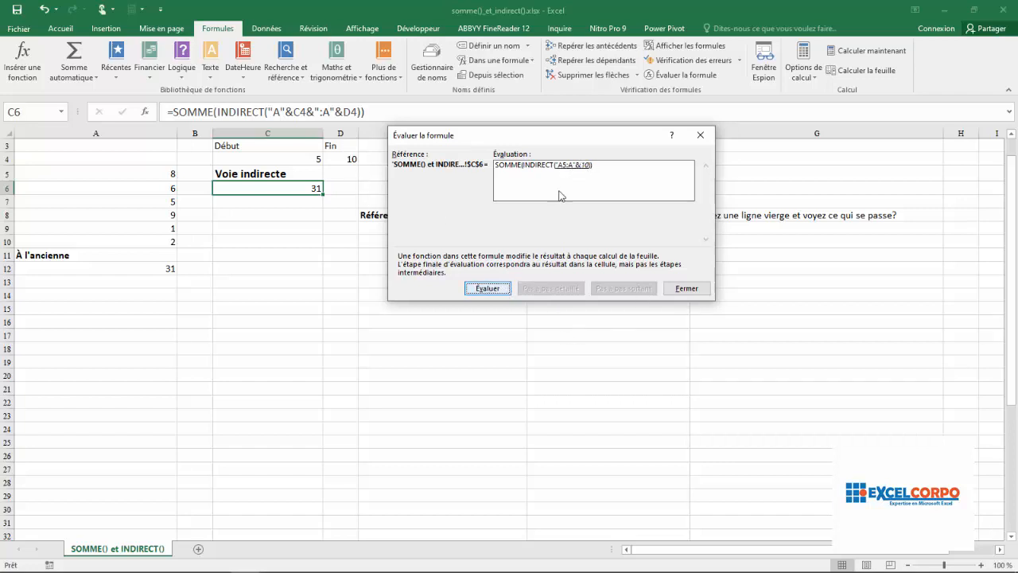
{"action": "left_click", "coordinate": [487, 288]}
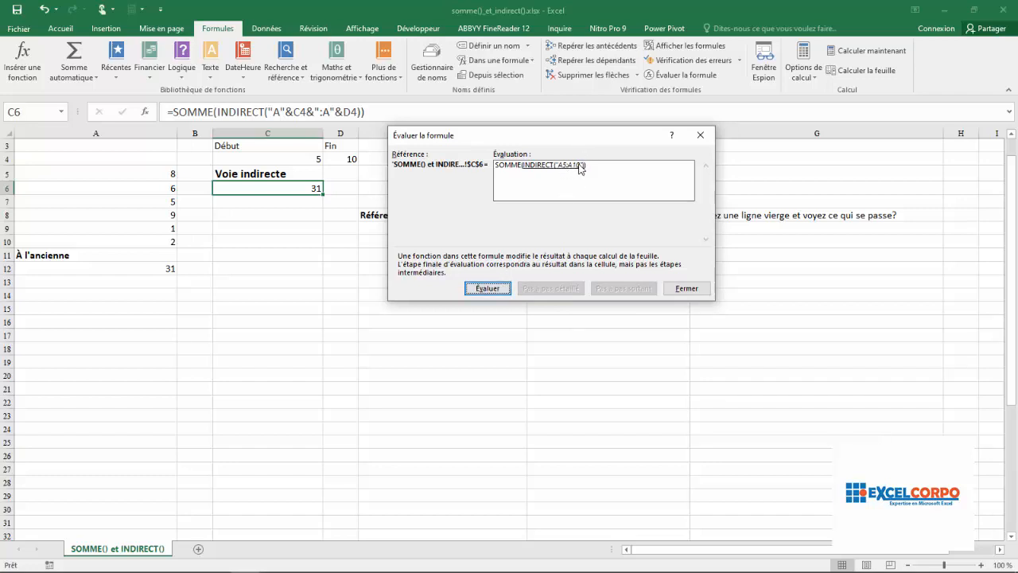
{"action": "left_click", "coordinate": [489, 290]}
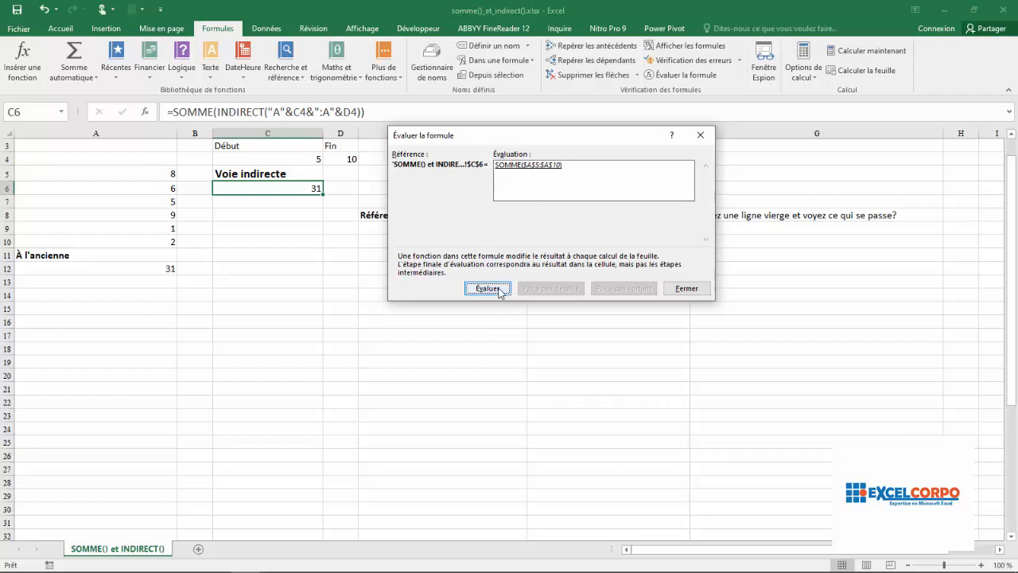
{"action": "left_click", "coordinate": [500, 290]}
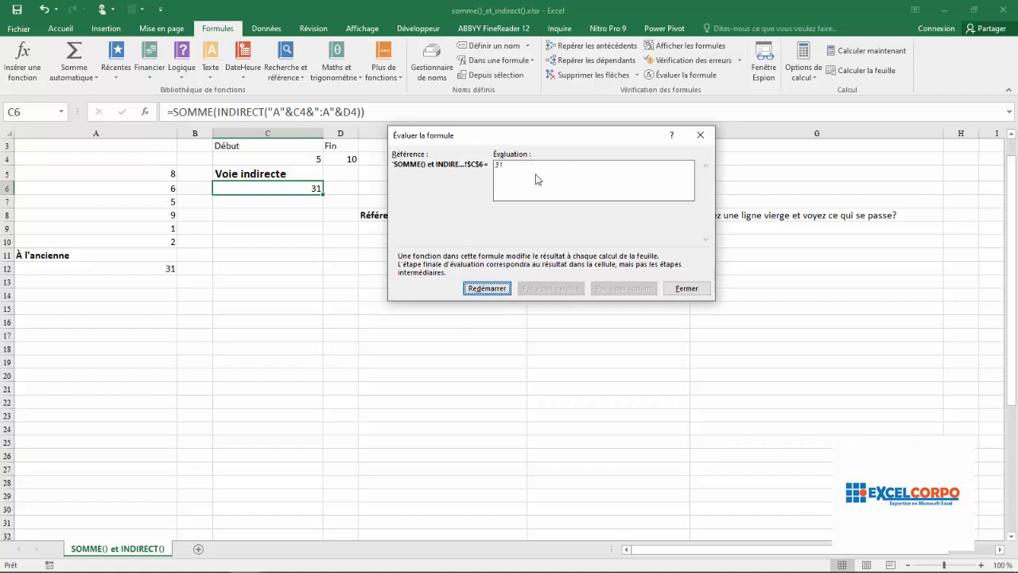
{"action": "left_click", "coordinate": [701, 135]}
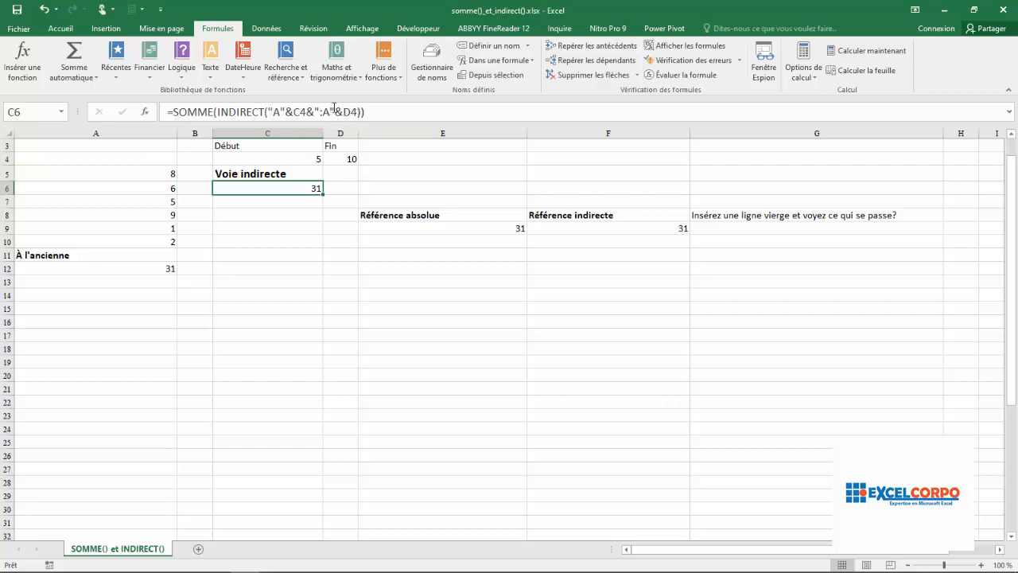
Insert a blank row at row 7, within the column A values.
{"action": "left_click", "coordinate": [298, 199]}
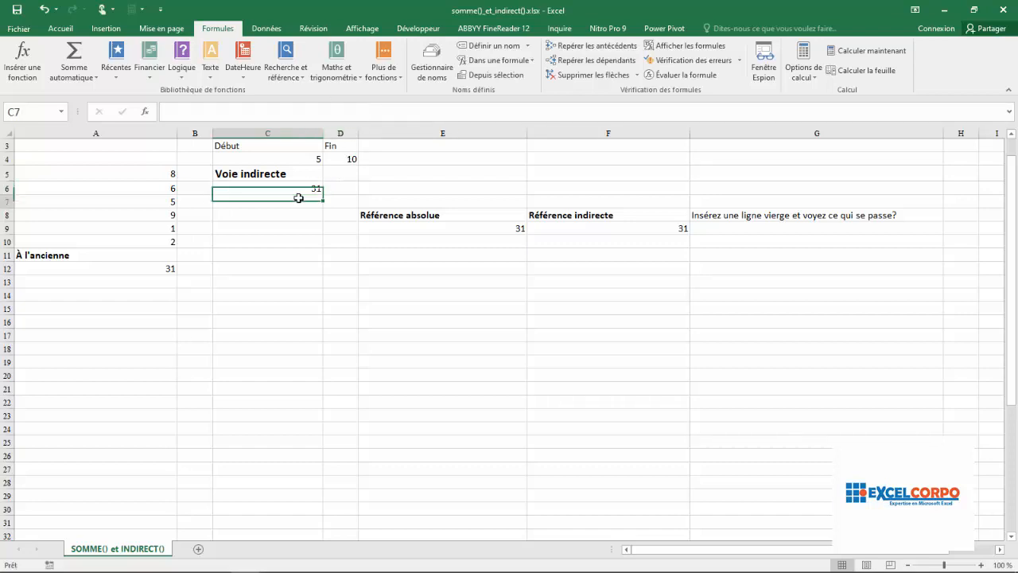
{"action": "left_click", "coordinate": [7, 201]}
{"action": "right_click", "coordinate": [7, 201]}
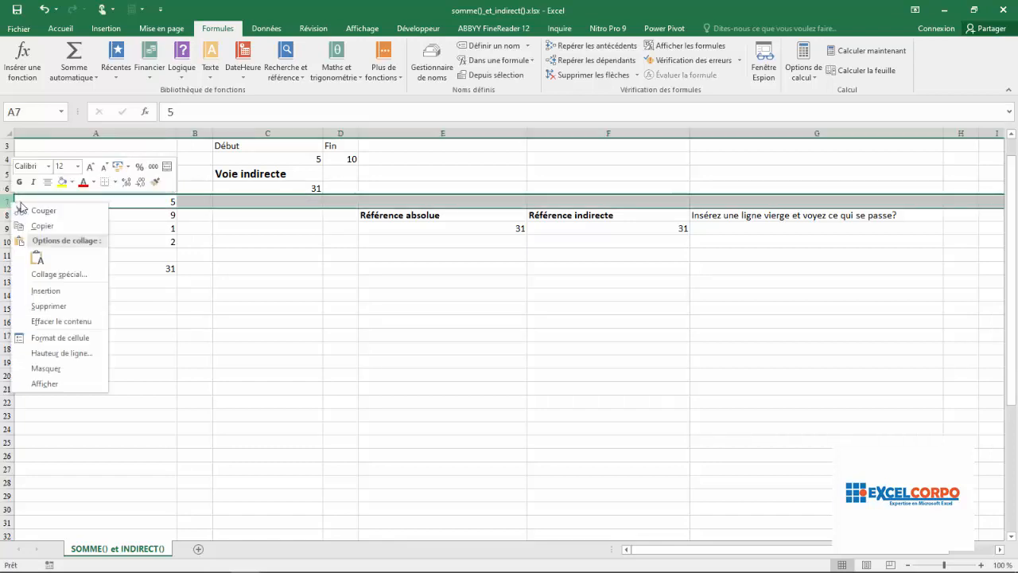
{"action": "left_click", "coordinate": [46, 291]}
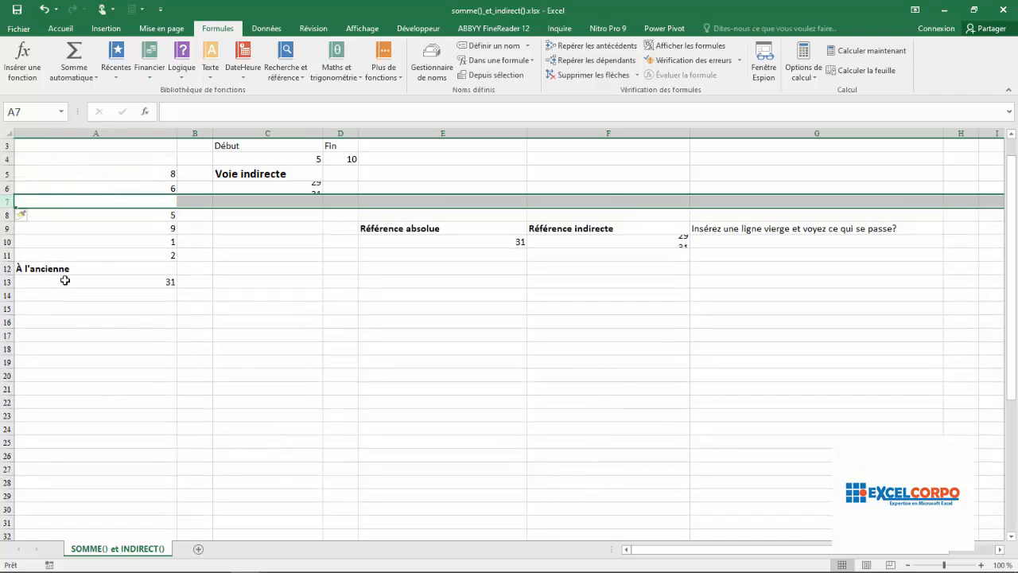
{"action": "left_click", "coordinate": [405, 307]}
Compare the INDIRECT formulas and results in F10 and C6 with the blank row in place.
{"action": "left_click", "coordinate": [602, 243]}
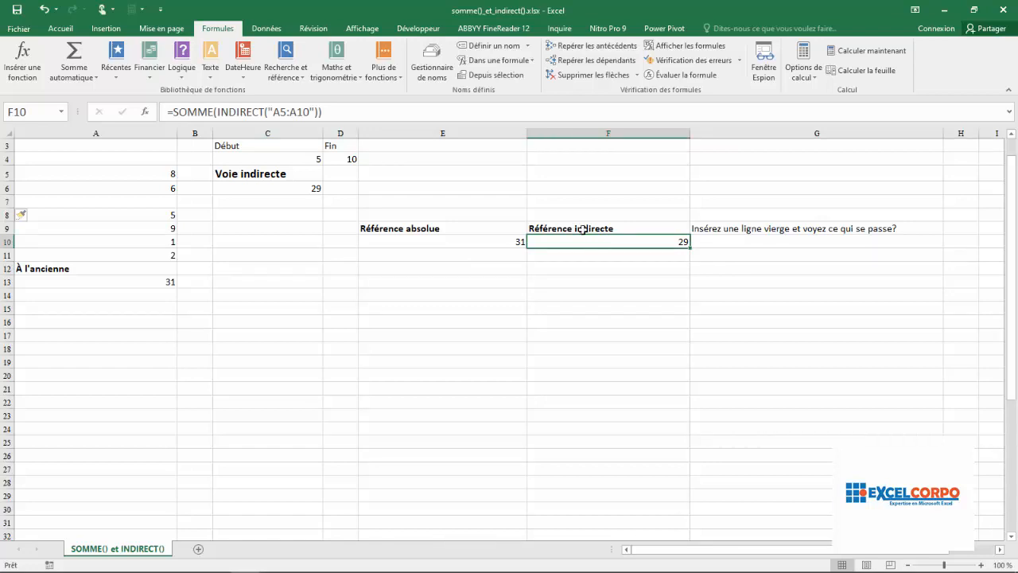
{"action": "left_click", "coordinate": [302, 189]}
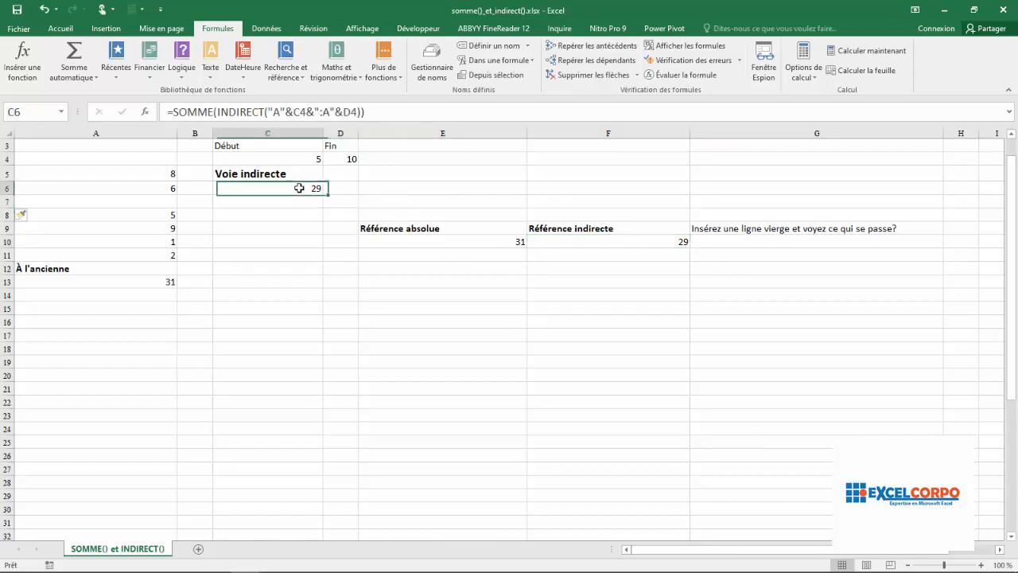
{"action": "left_click", "coordinate": [682, 242]}
{"action": "left_click", "coordinate": [306, 189]}
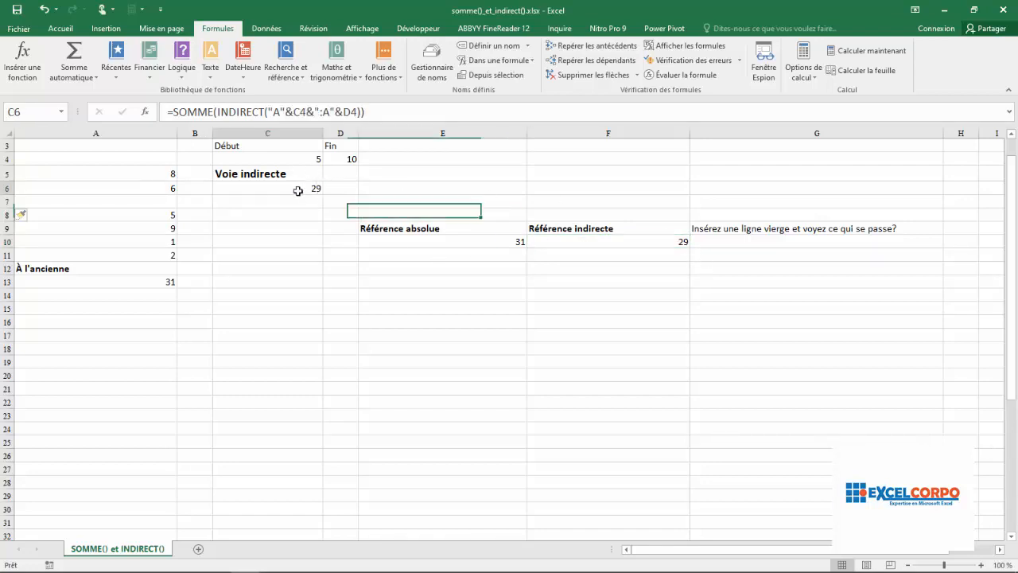
{"action": "left_click", "coordinate": [564, 242]}
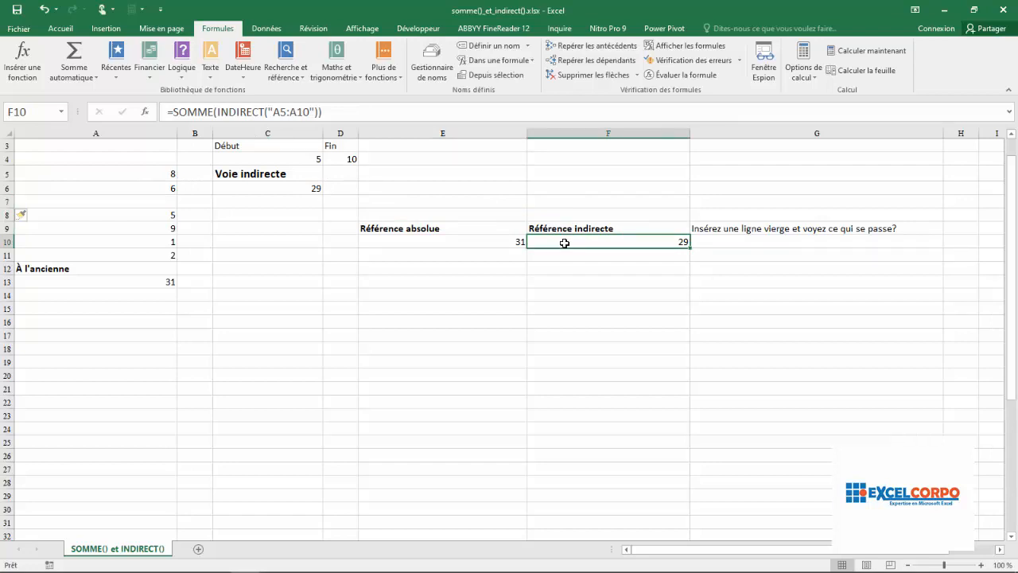
Compare the absolute range in E10 and the relative range in A13 with the indirect formulas in F10 and C6.
{"action": "left_click", "coordinate": [406, 242]}
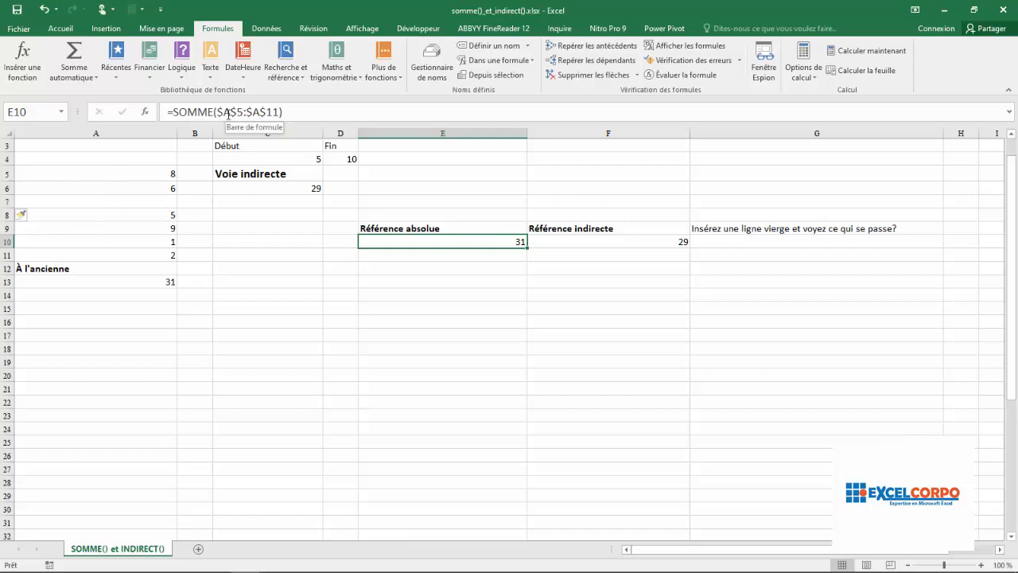
{"action": "left_click", "coordinate": [173, 281]}
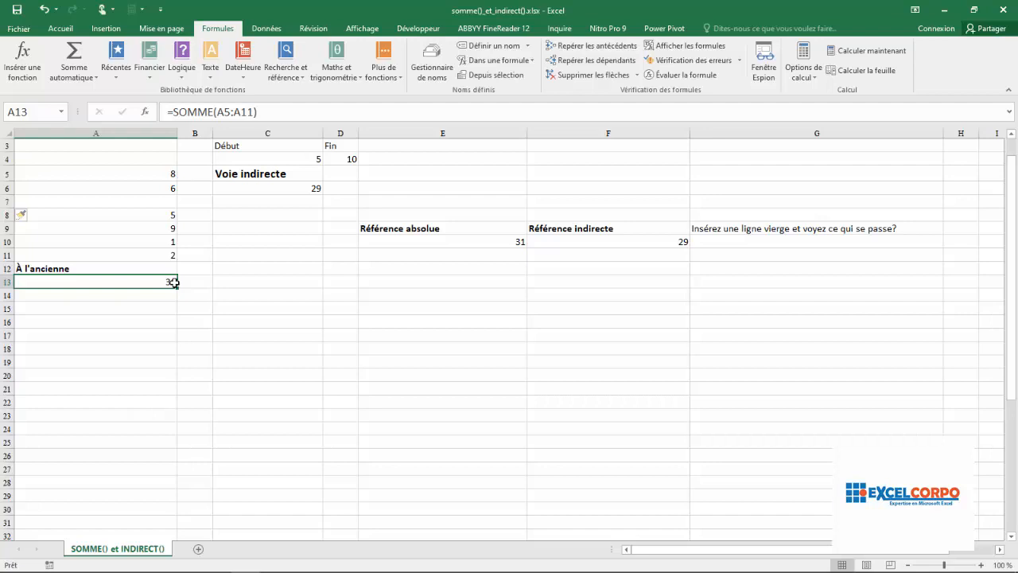
{"action": "left_click", "coordinate": [501, 241]}
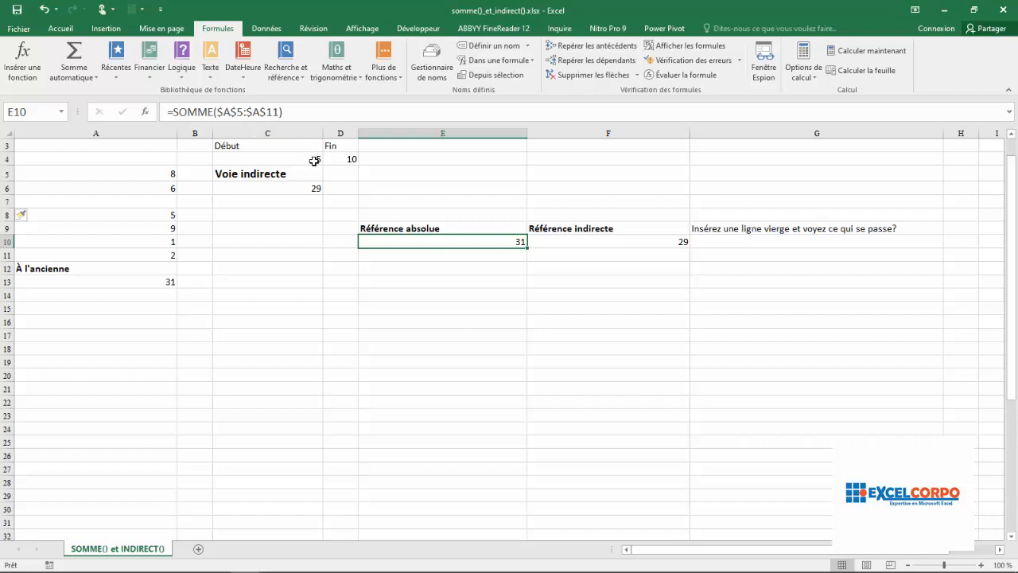
{"action": "left_click", "coordinate": [149, 284]}
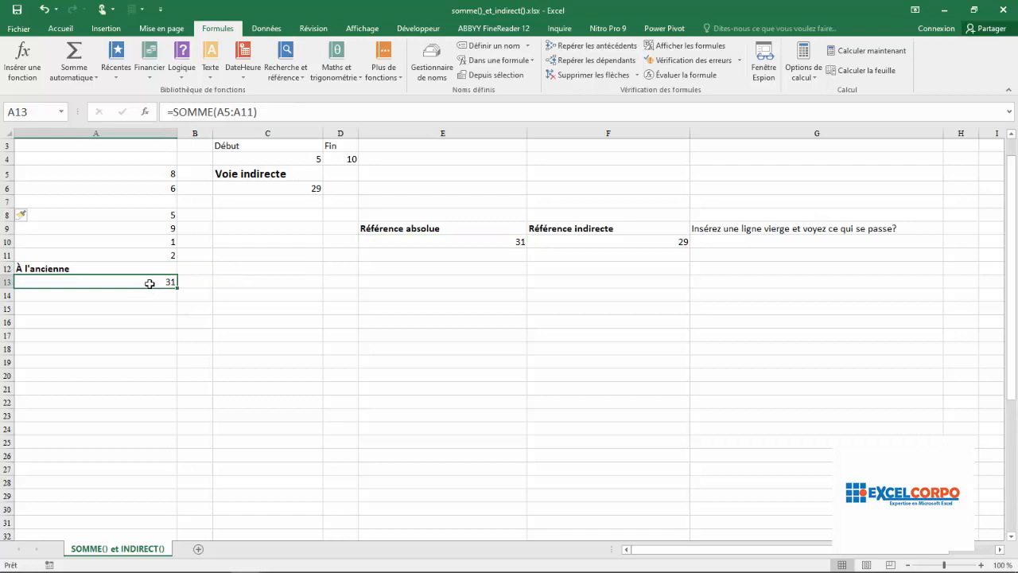
{"action": "left_click", "coordinate": [618, 244]}
{"action": "left_click", "coordinate": [310, 184]}
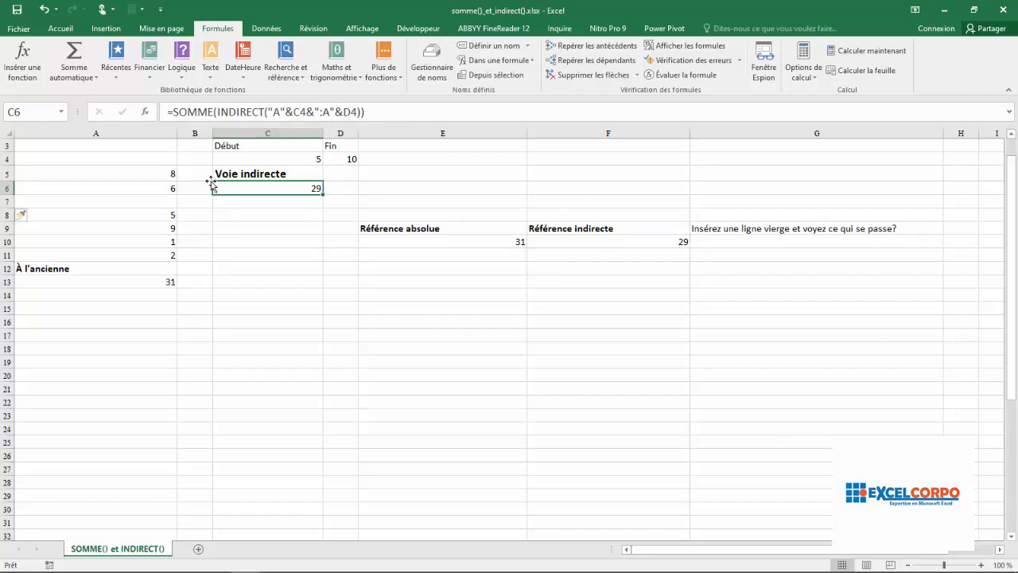
Check the sum of A5:A10 against the indirect totals in F10 and C6, noting that row 11 is excluded.
{"action": "left_click", "coordinate": [8, 255]}
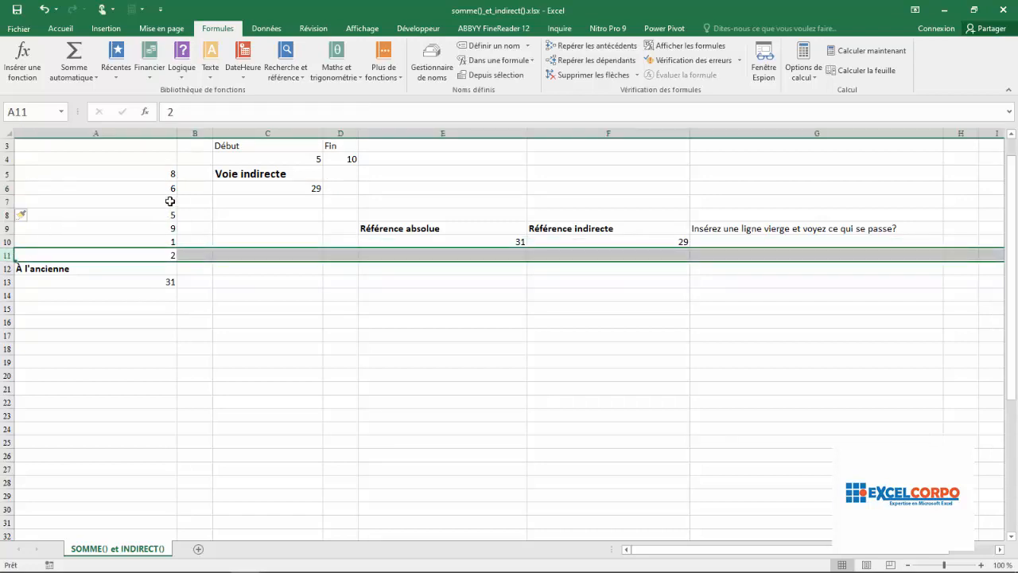
{"action": "left_click", "coordinate": [611, 237]}
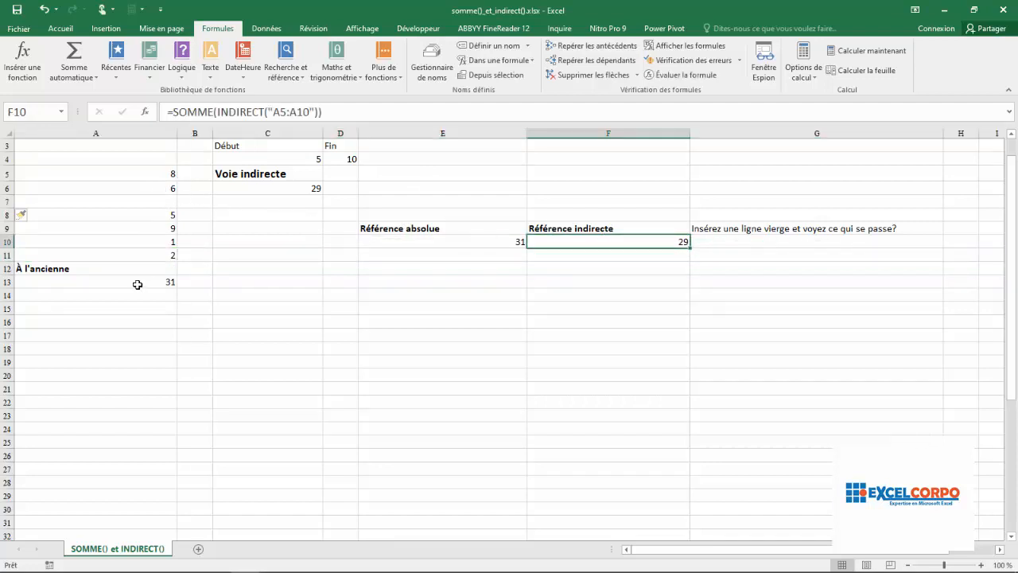
{"action": "left_click", "coordinate": [132, 255]}
{"action": "left_click", "coordinate": [137, 240]}
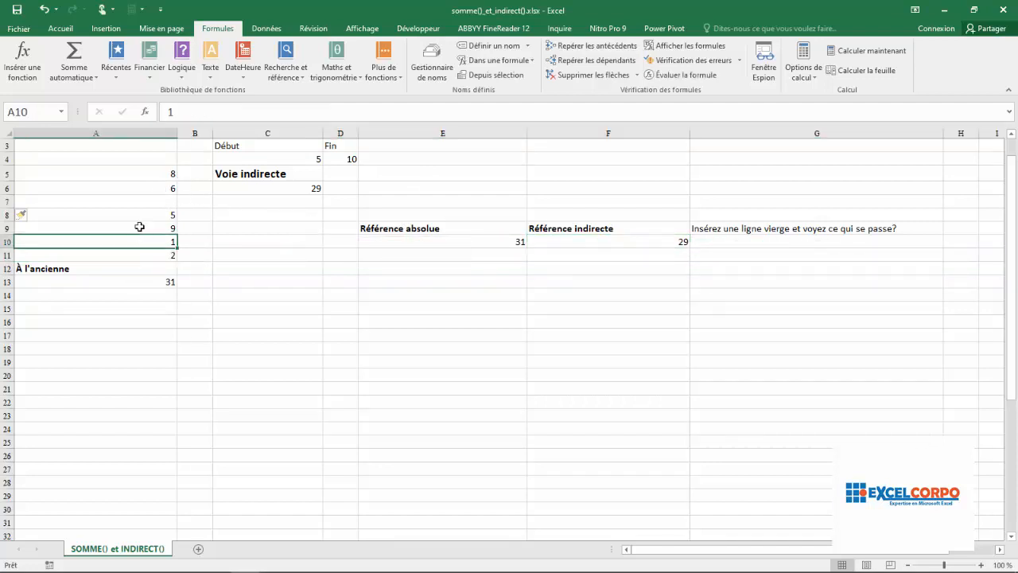
{"action": "left_click_drag", "start_coordinate": [125, 177], "coordinate": [132, 233]}
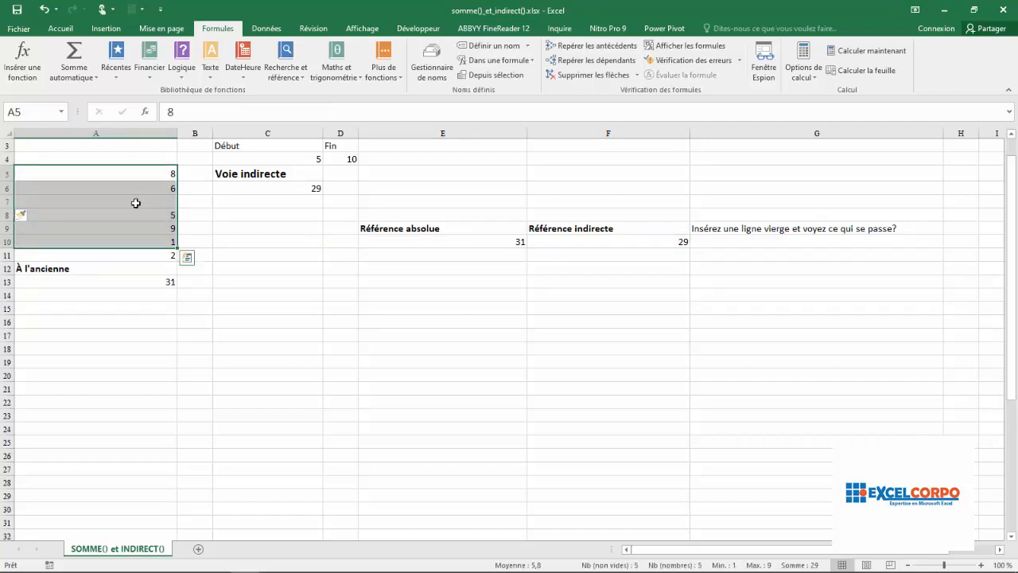
{"action": "left_click", "coordinate": [668, 246]}
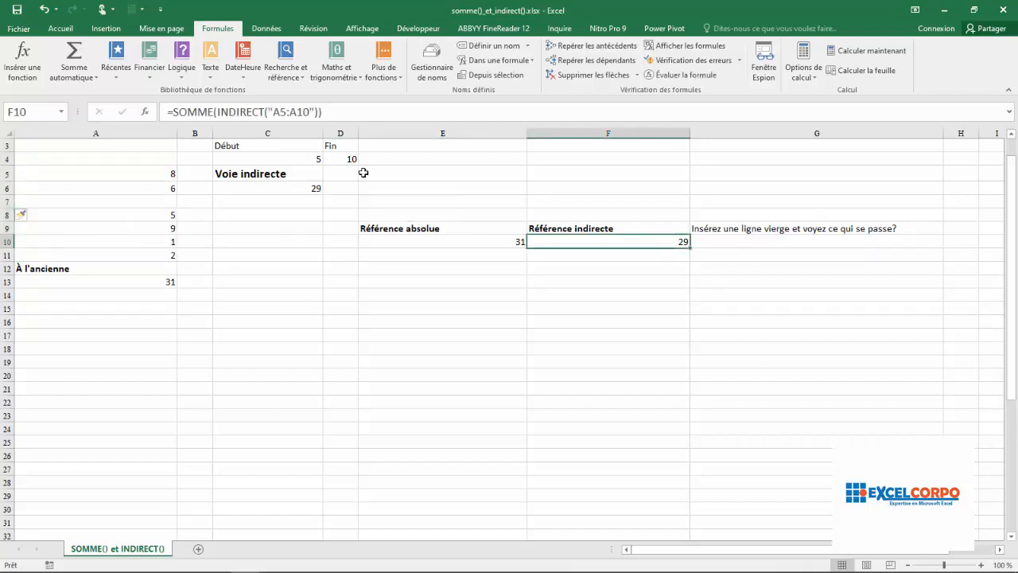
{"action": "left_click", "coordinate": [298, 188]}
{"action": "left_click", "coordinate": [382, 259]}
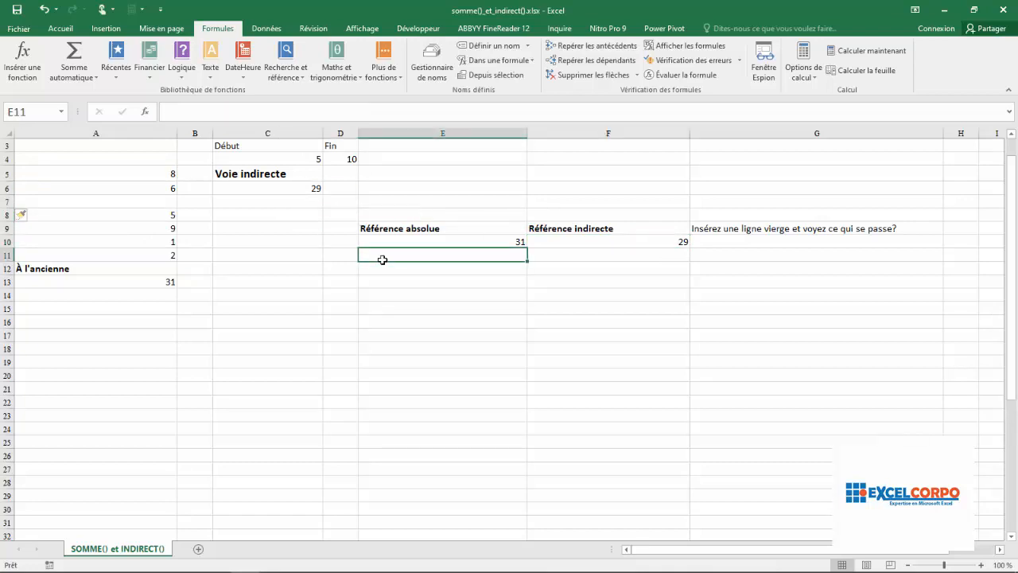